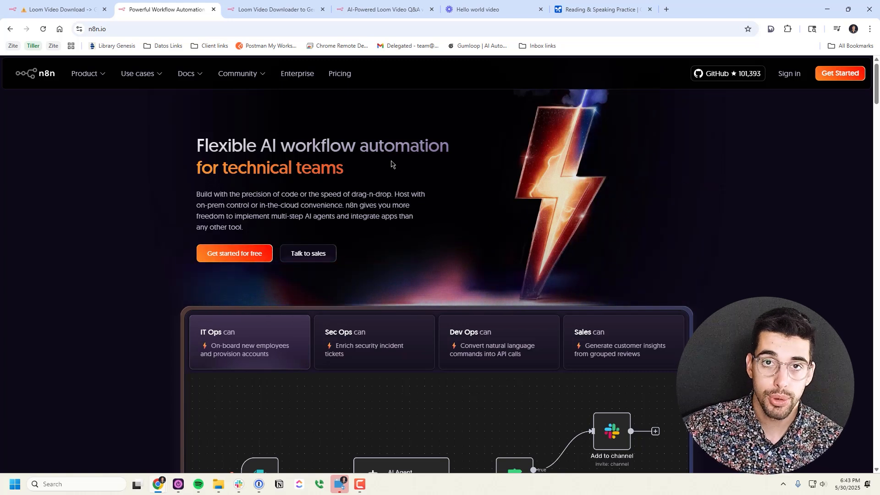
Copy the Hello world Loom video's share link from its browser tab
click(69, 9)
scroll(448, 178, up, 3)
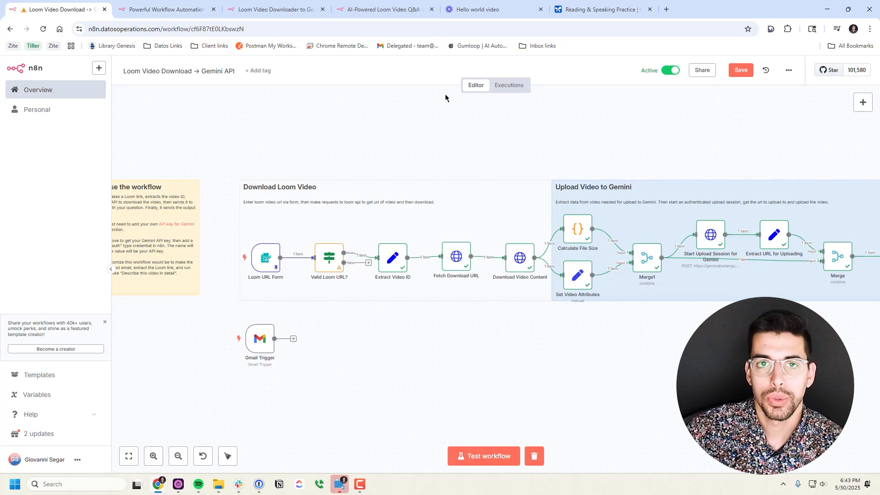
click(380, 9)
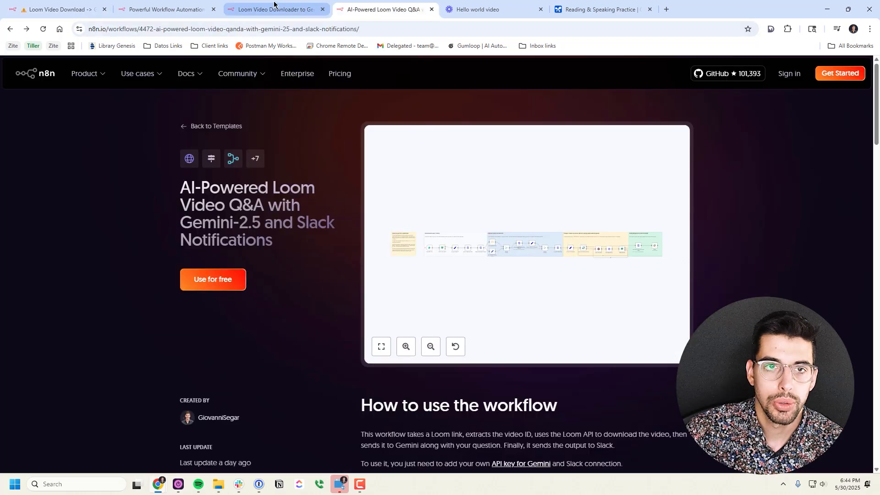
click(277, 9)
click(486, 10)
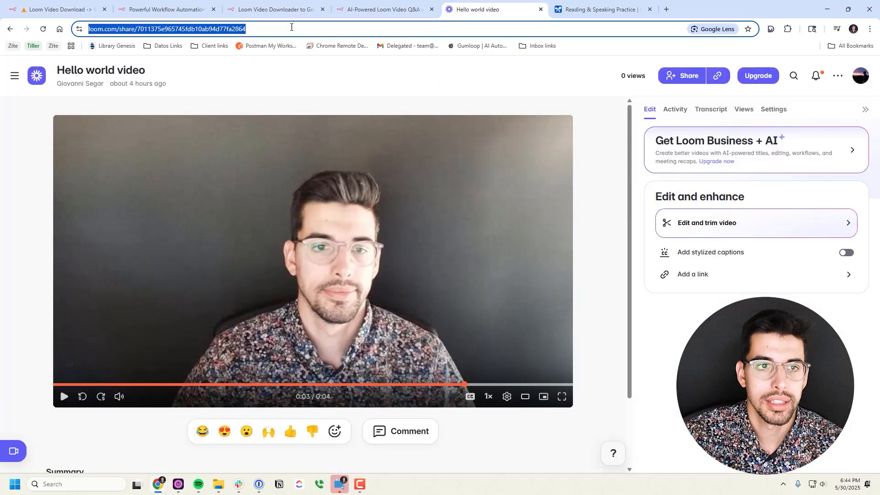
click(278, 9)
Submit the form with the Loom link and question 'What does the paper say in this video'
click(417, 136)
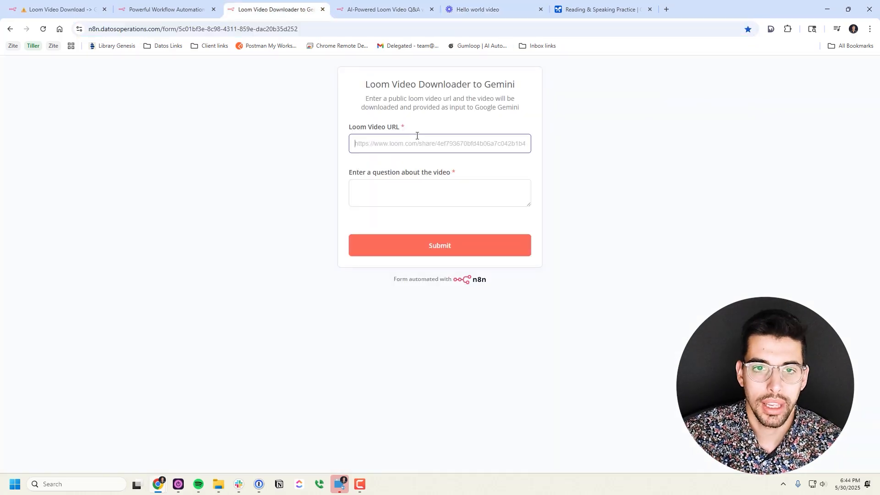
click(487, 191)
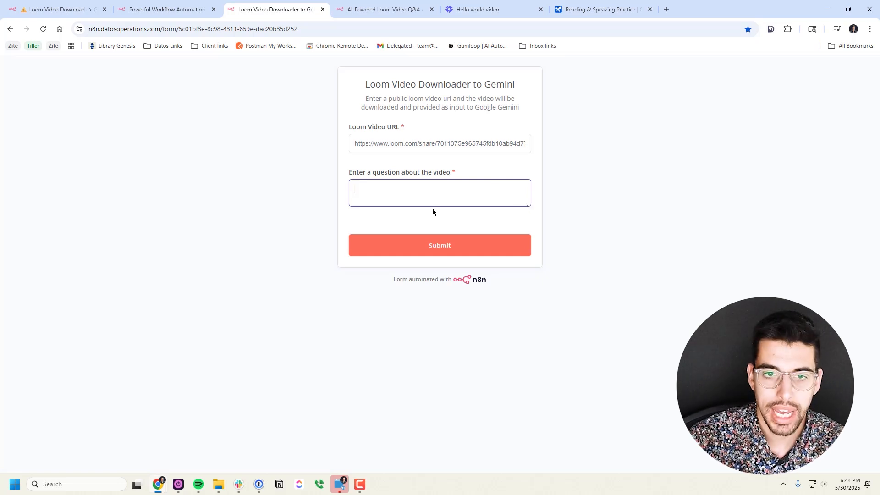
text(What does the pap)
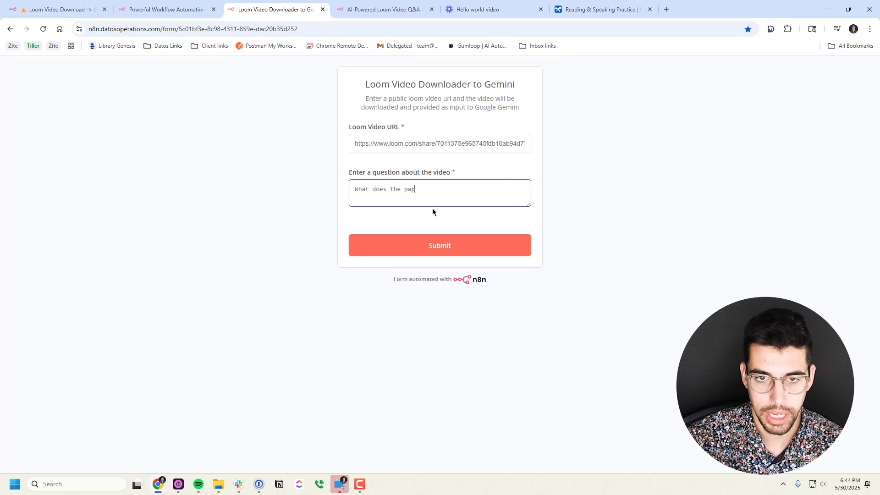
text(er say in this video)
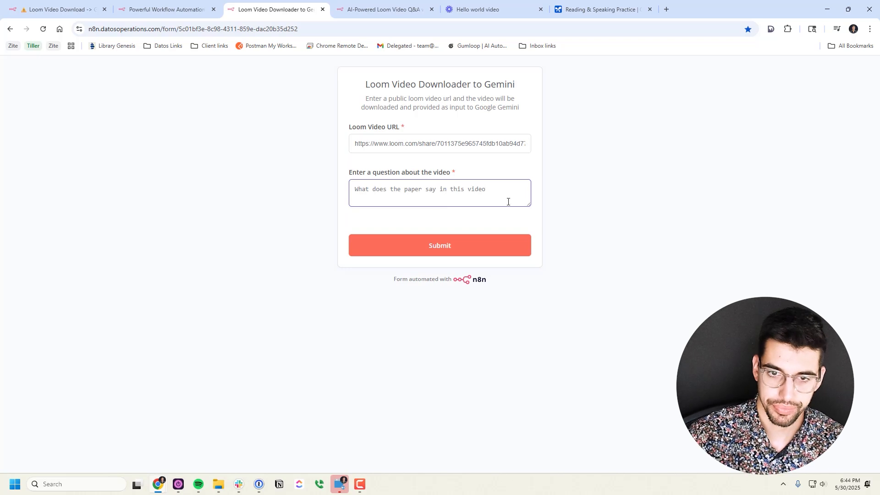
click(467, 247)
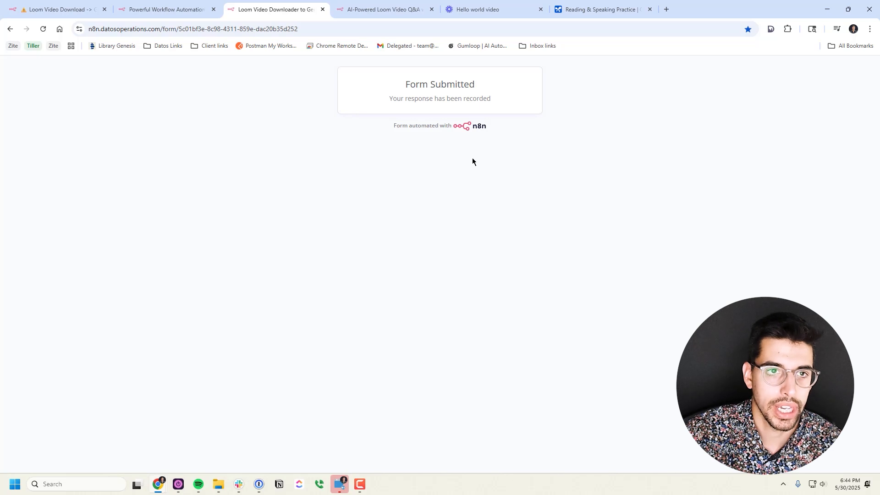
click(165, 9)
Open the newest run in the workflow's Executions list and let it finish
click(64, 6)
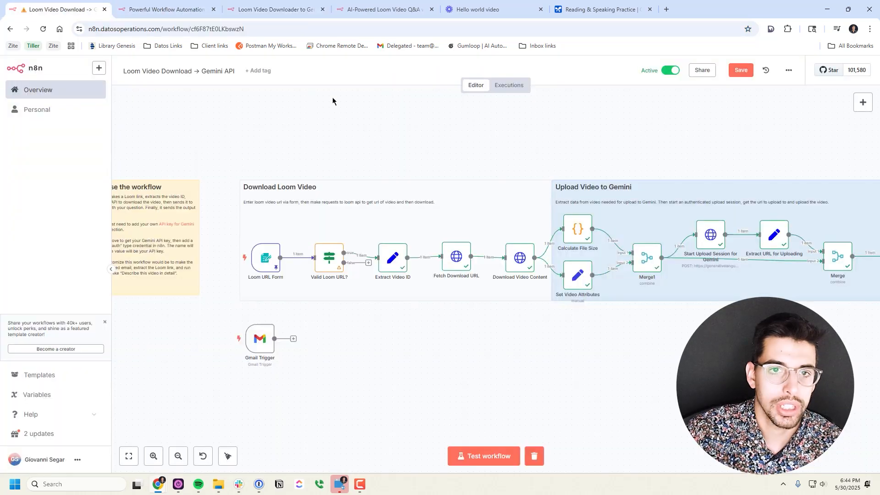
click(509, 86)
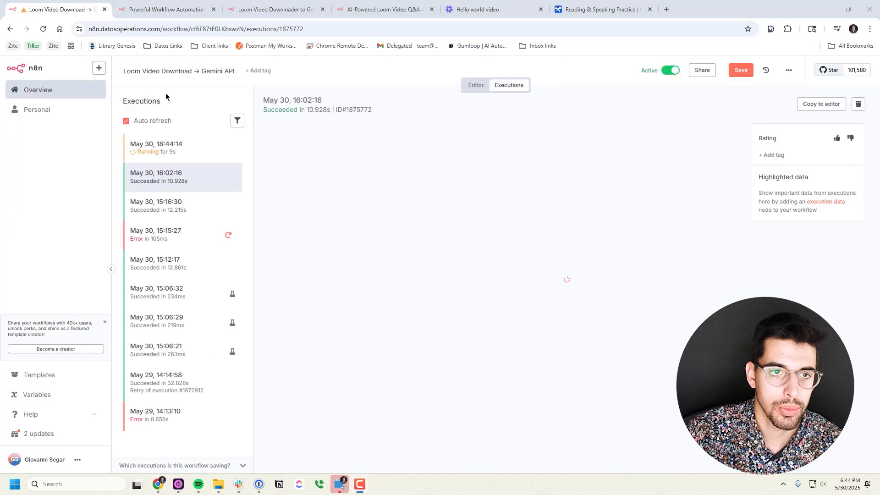
click(180, 151)
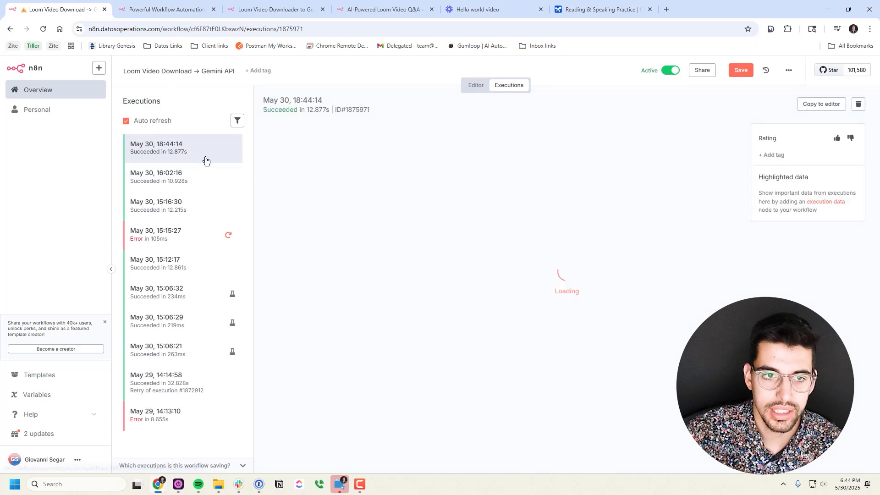
Read the bot's Gemini answer in Slack, then copy the 18:44:14 run to the editor
click(239, 485)
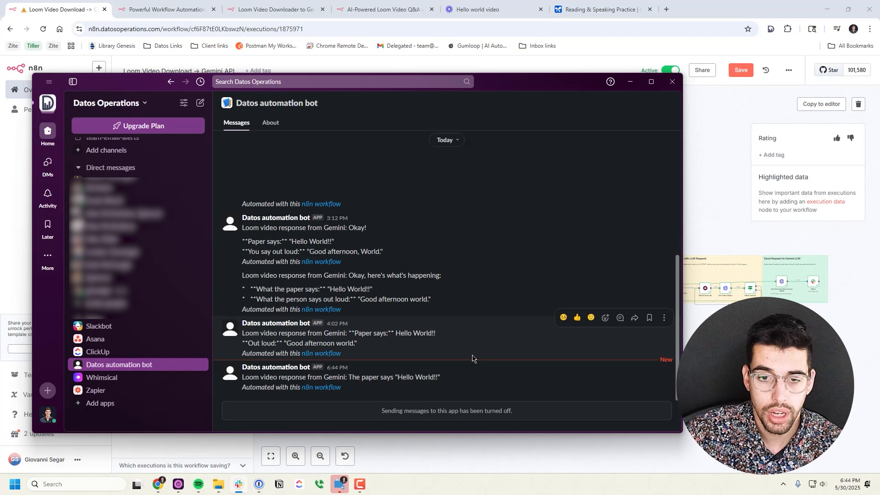
drag(351, 378, 464, 382)
click(464, 381)
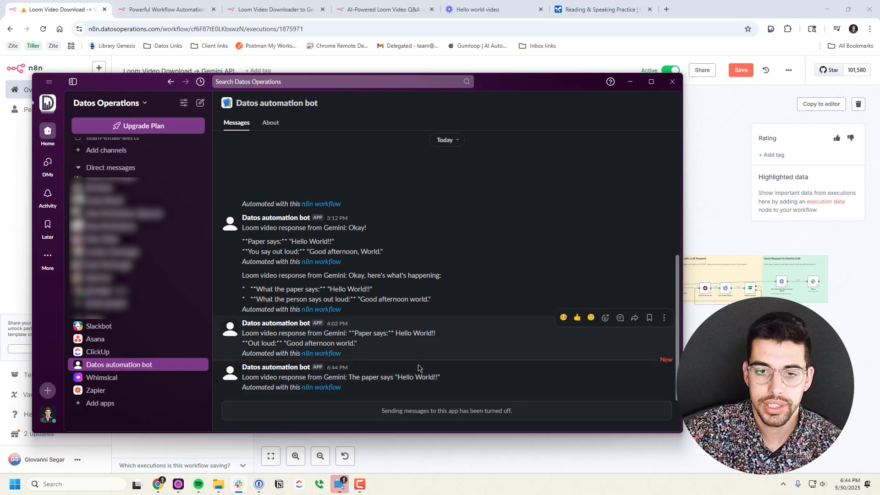
triple_click(433, 377)
click(482, 338)
click(630, 81)
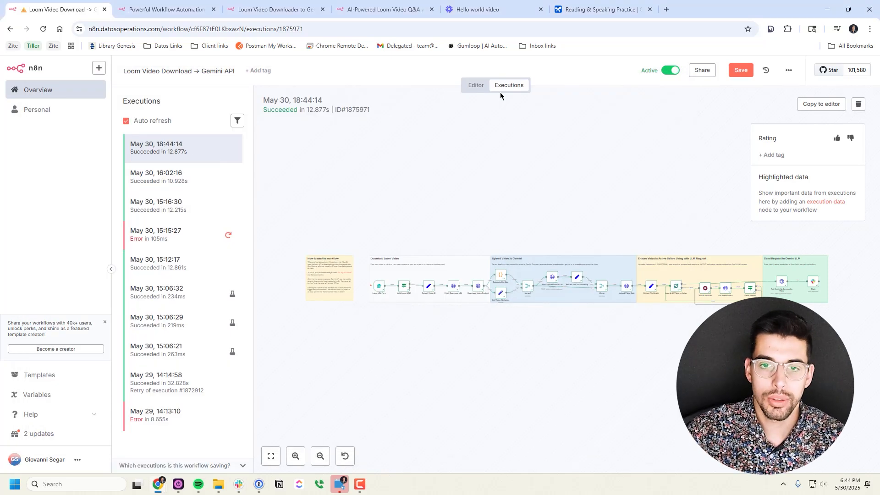
click(812, 104)
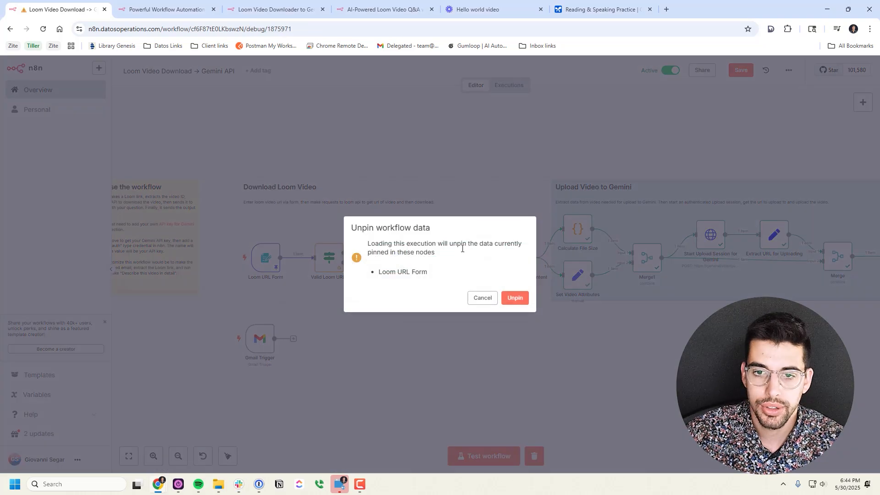
Unpin the form data and inspect the Loom URL Form output's submitted link and question
click(515, 298)
scroll(385, 184, right, 2)
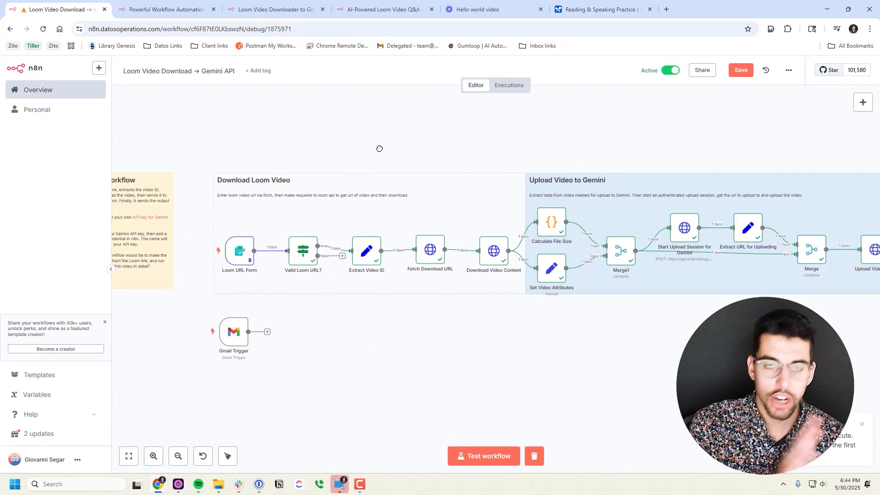
scroll(291, 153, up, 3)
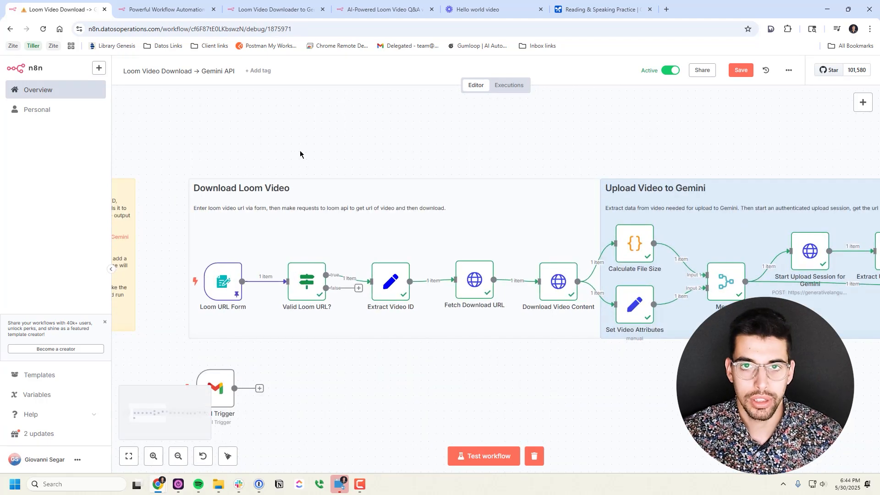
double_click(225, 288)
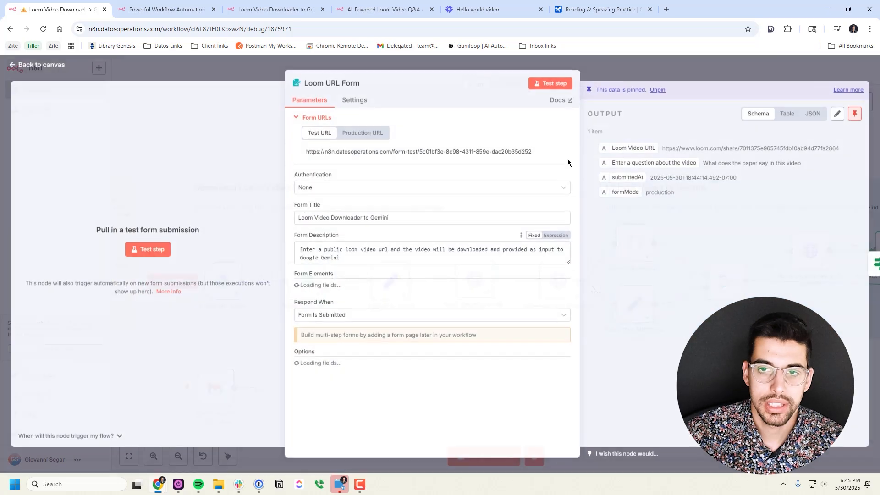
click(651, 75)
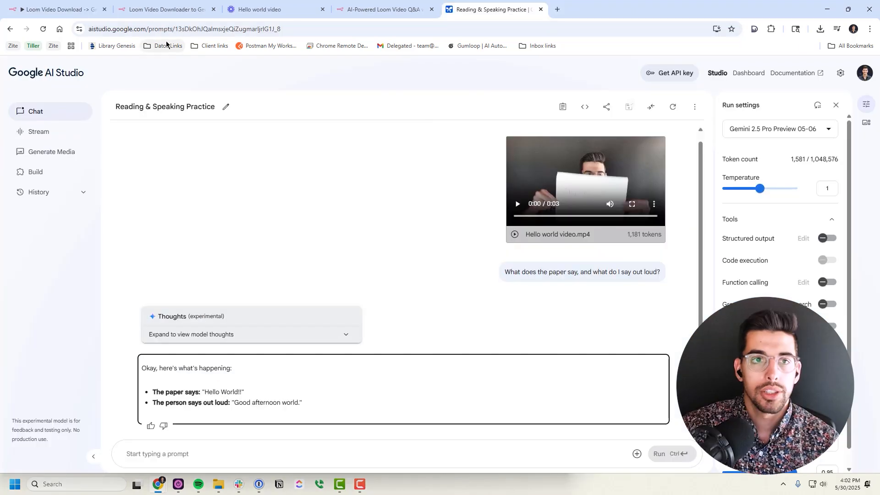
Resubmit the Loom form with the Hello world link and a new question, then view the template page
click(232, 10)
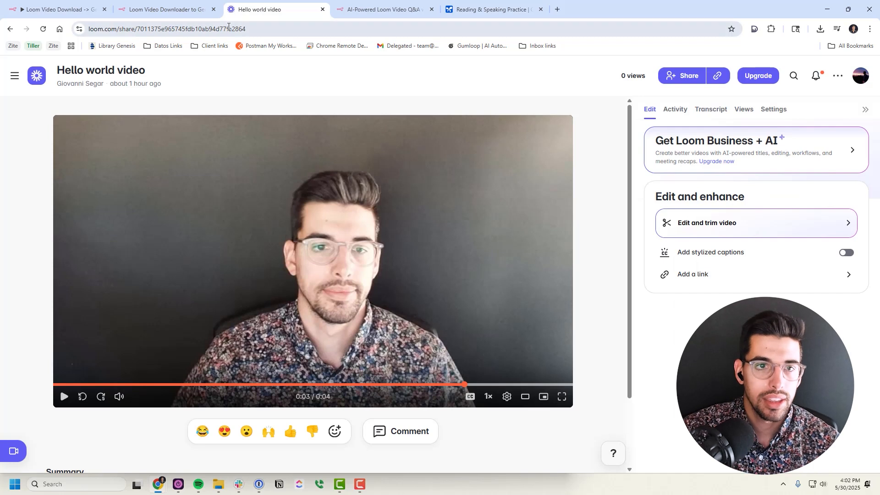
click(228, 27)
click(183, 9)
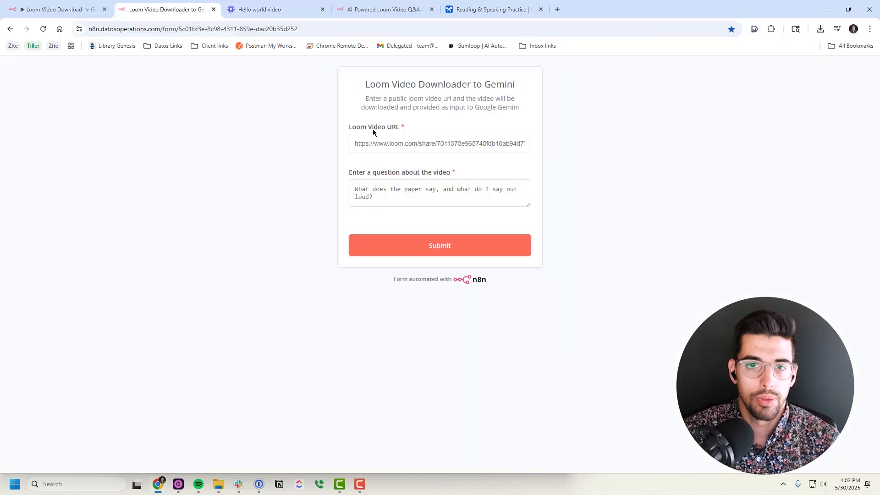
triple_click(429, 144)
click(583, 138)
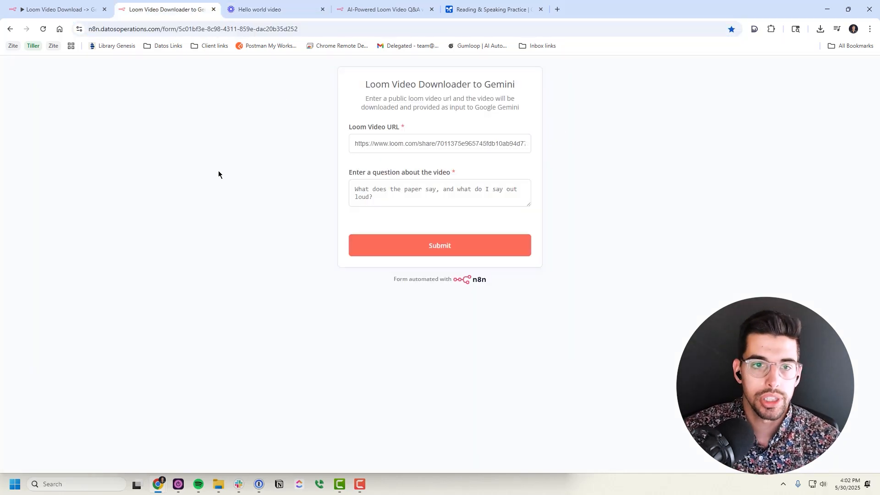
click(501, 145)
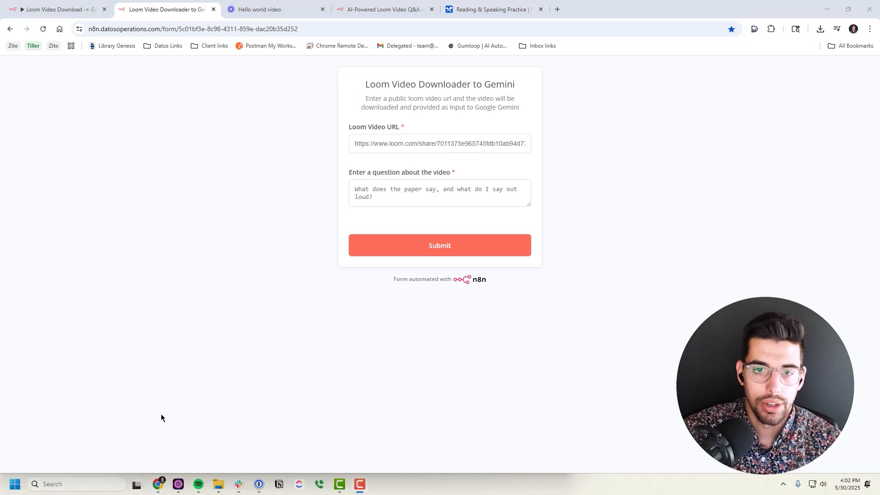
triple_click(365, 188)
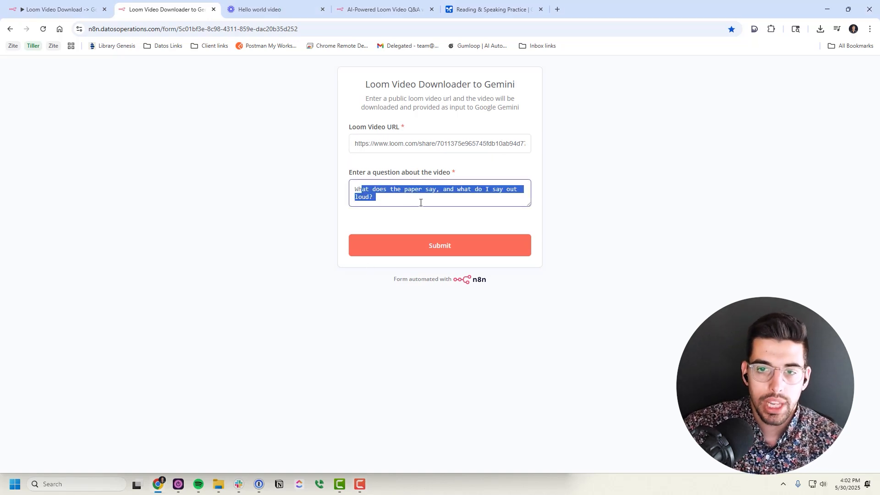
click(420, 254)
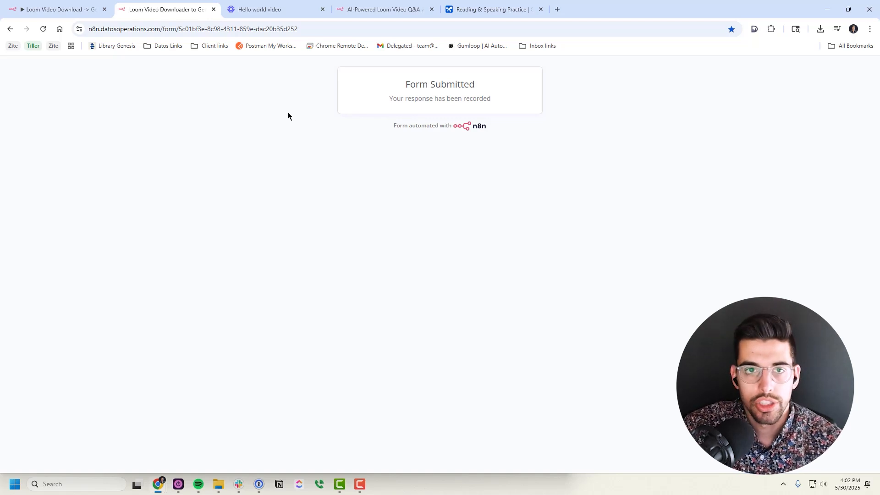
click(381, 9)
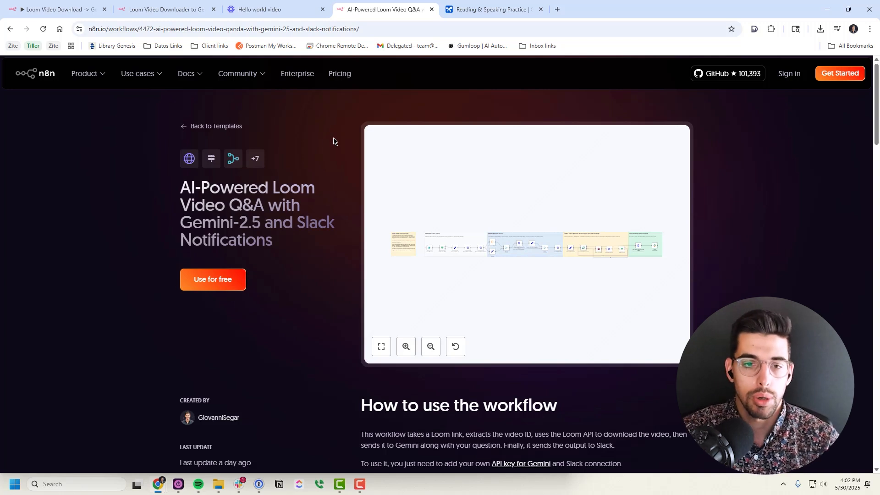
Return to the Loom Q&A template page and review the bot's Hello World answer in Slack
click(220, 126)
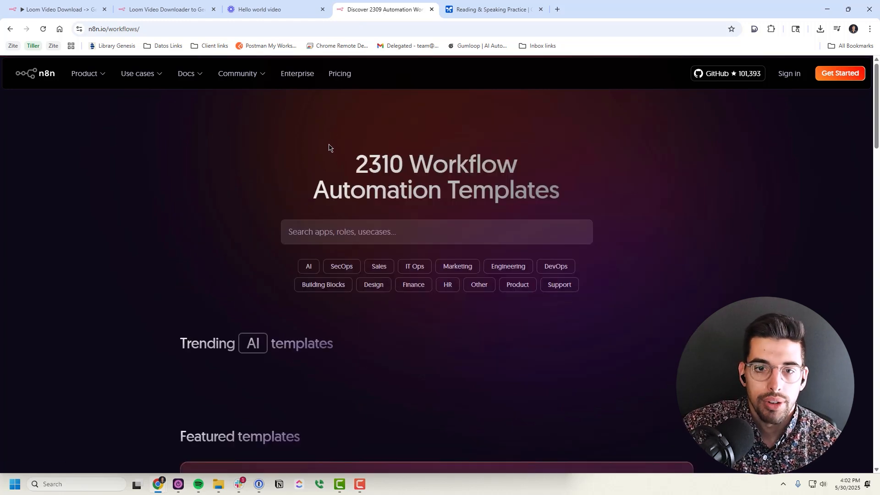
click(10, 28)
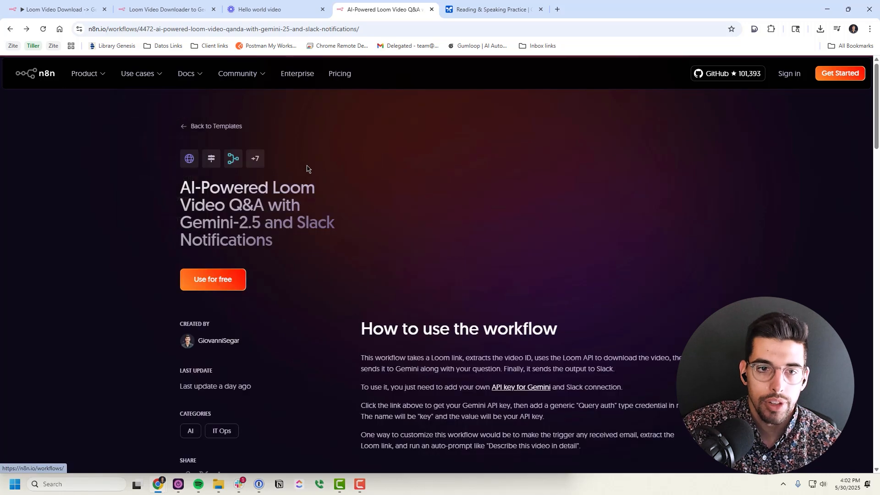
click(238, 483)
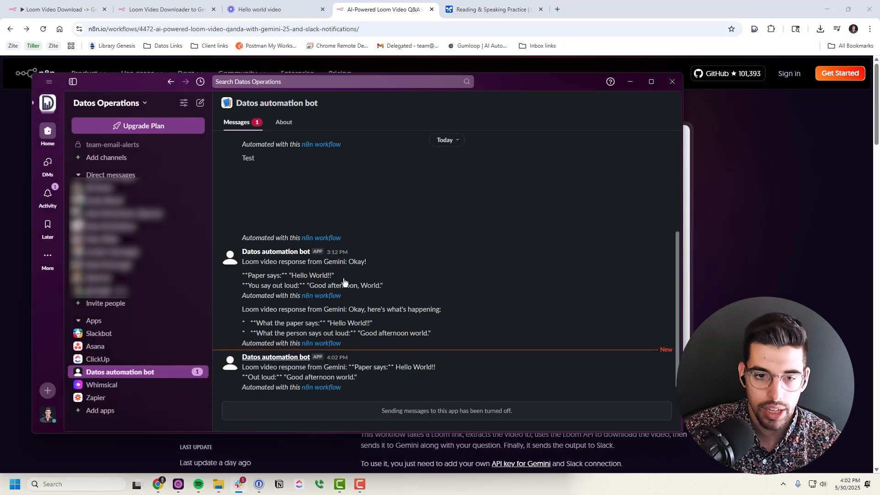
drag(243, 368, 431, 367)
click(363, 371)
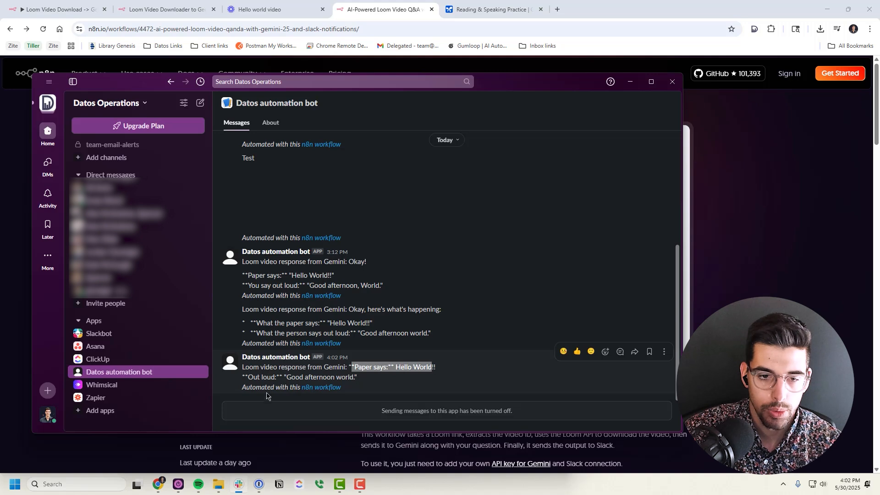
drag(284, 378, 372, 378)
click(373, 378)
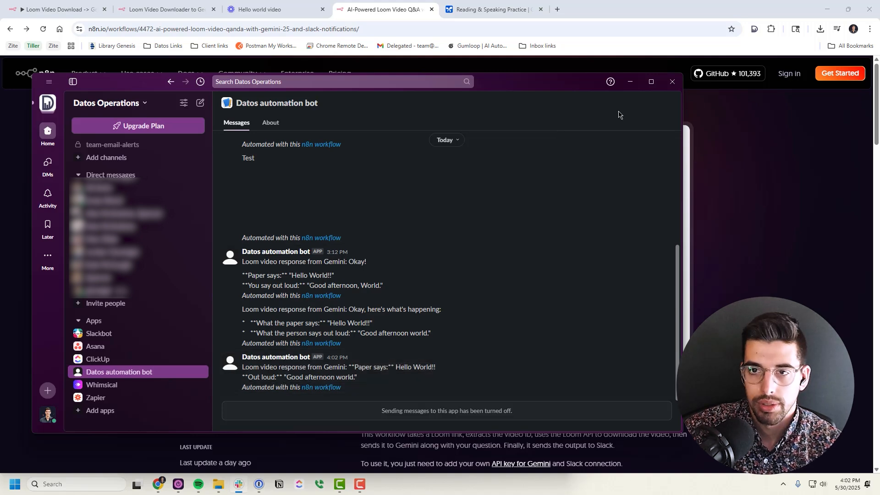
click(629, 83)
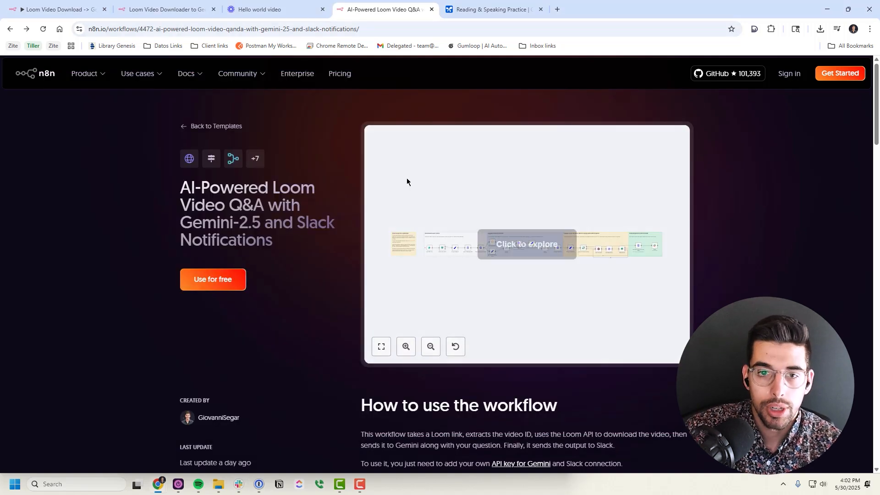
Switch to the workflow editor and pan the canvas to the Loom URL Form node
click(159, 12)
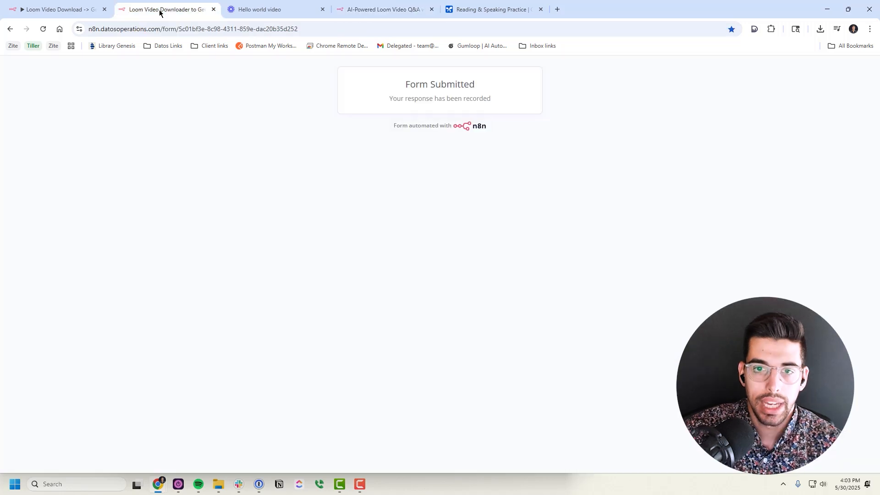
click(51, 9)
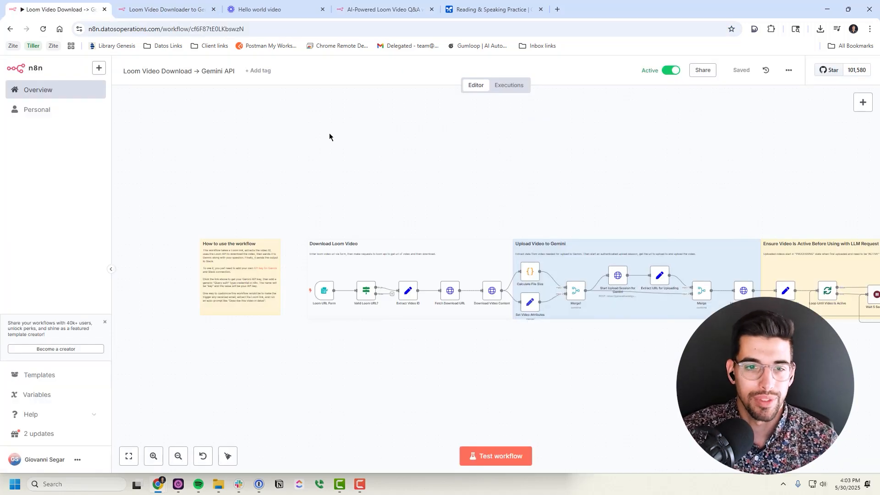
scroll(285, 184, right, 2)
scroll(285, 183, down, 1)
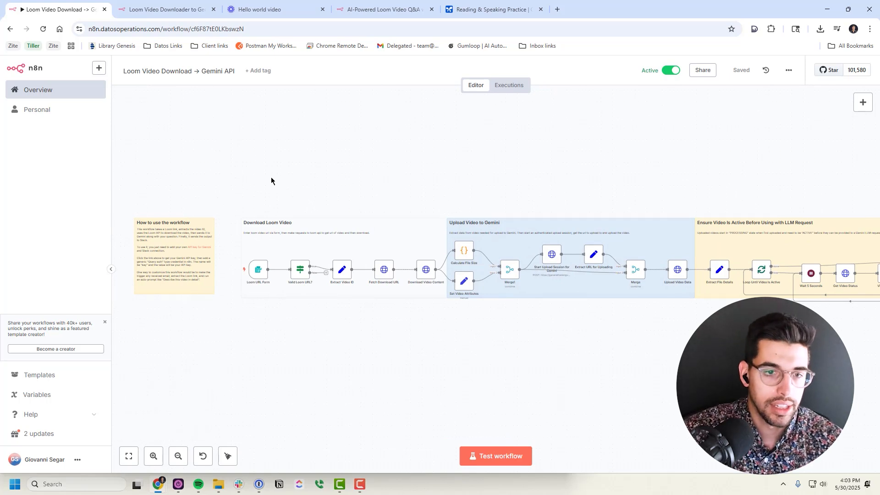
scroll(376, 190, right, 1)
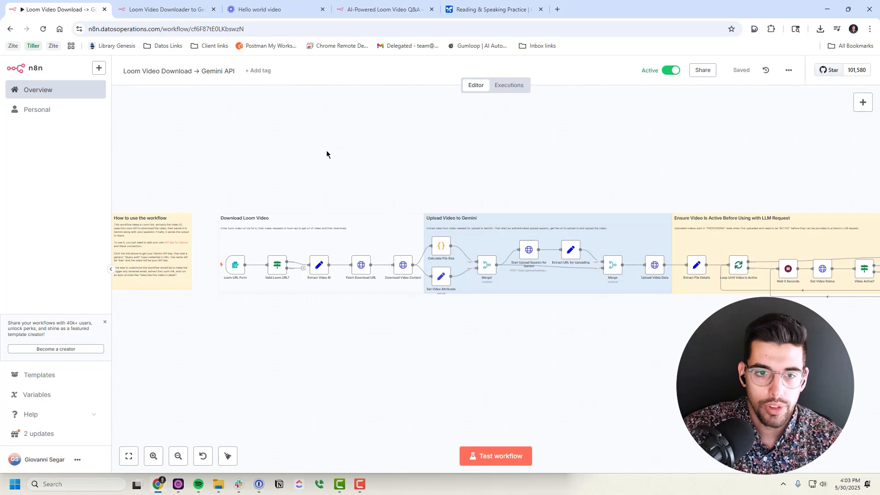
scroll(241, 272, up, 5)
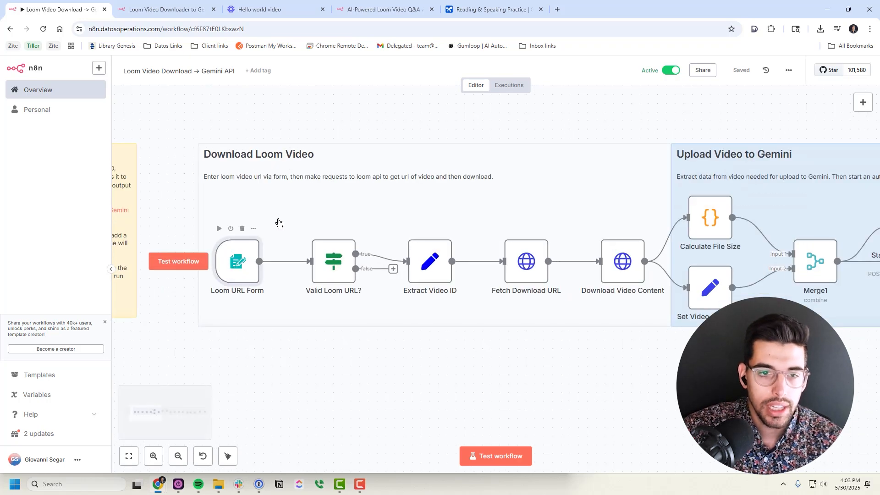
Copy the Loom URL Form's production URL and reload the form to a blank state
key(Return)
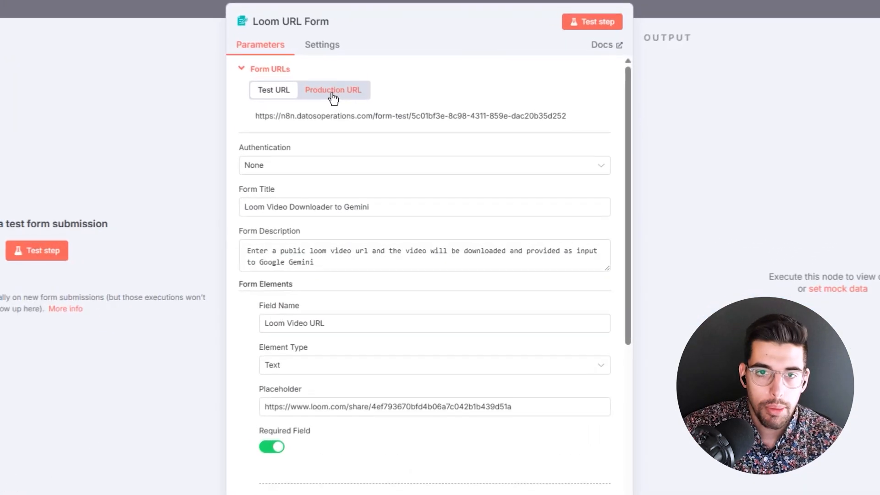
click(362, 133)
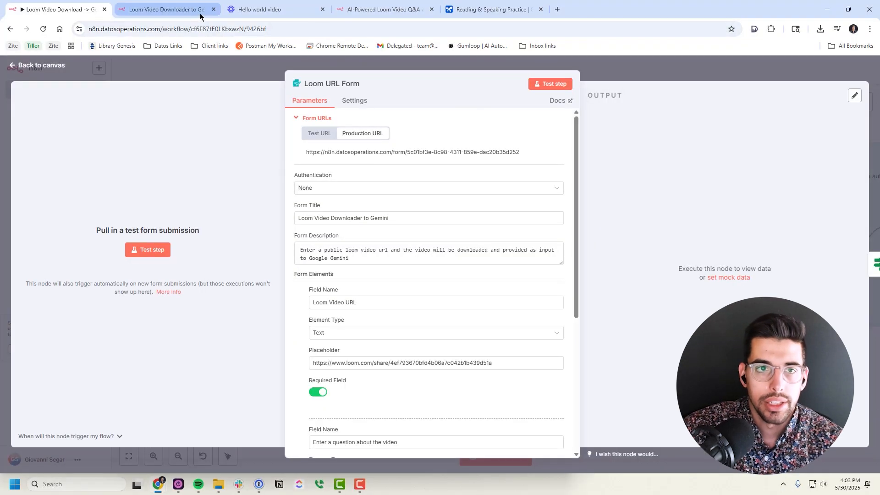
click(163, 13)
click(43, 29)
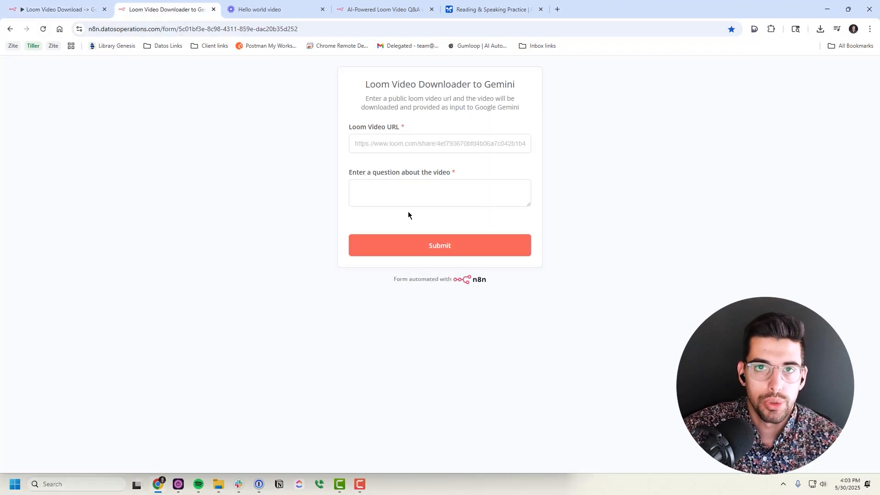
click(83, 10)
key(Escape)
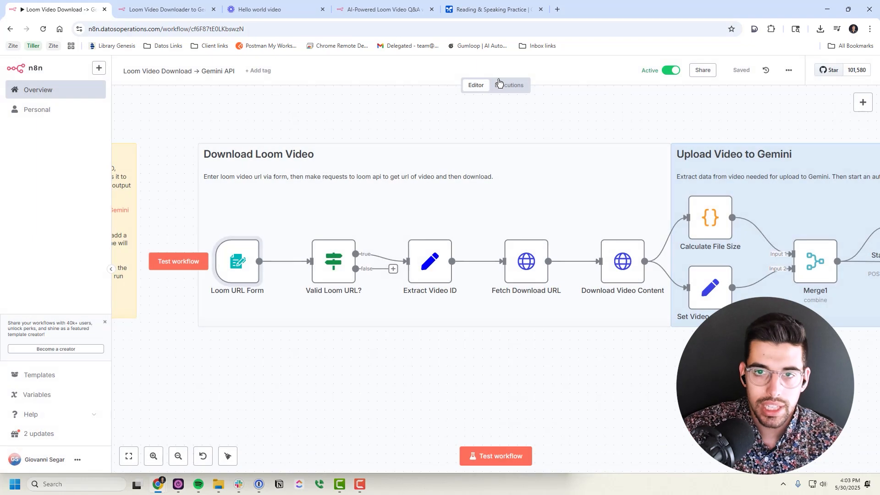
Load the latest 16:02:16 execution into the editor for debugging
click(503, 86)
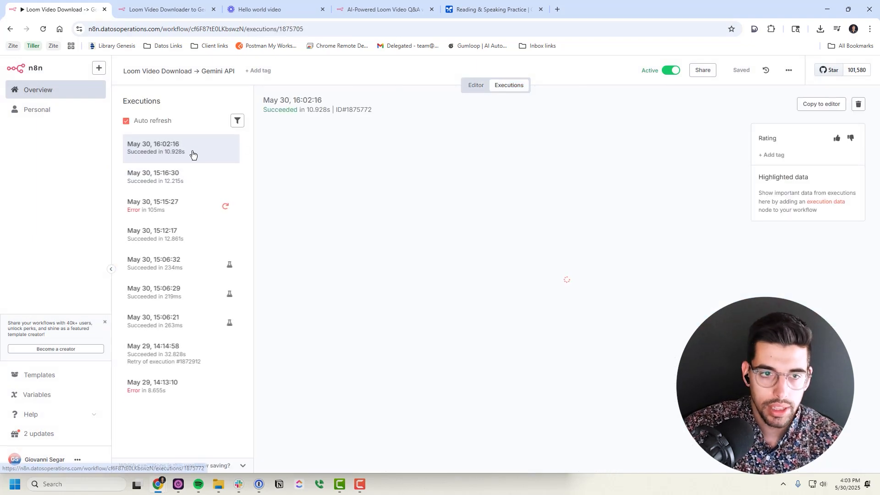
click(821, 102)
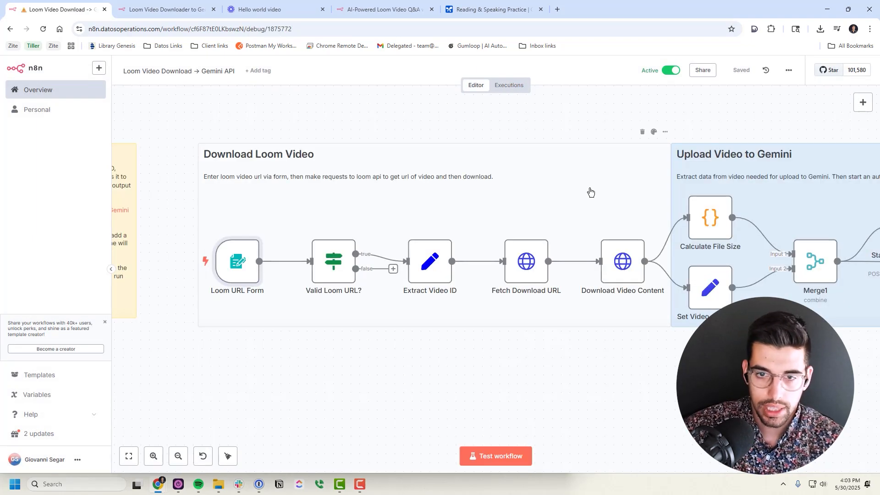
scroll(481, 224, down, 4)
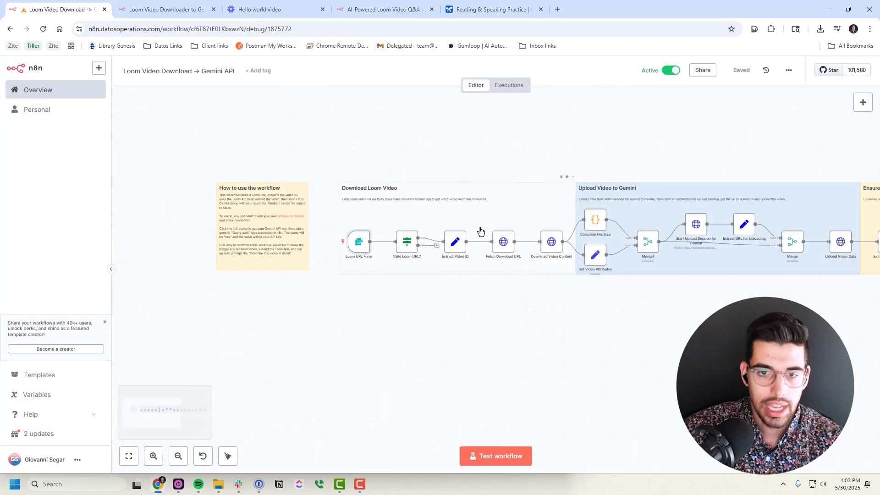
click(503, 87)
click(821, 102)
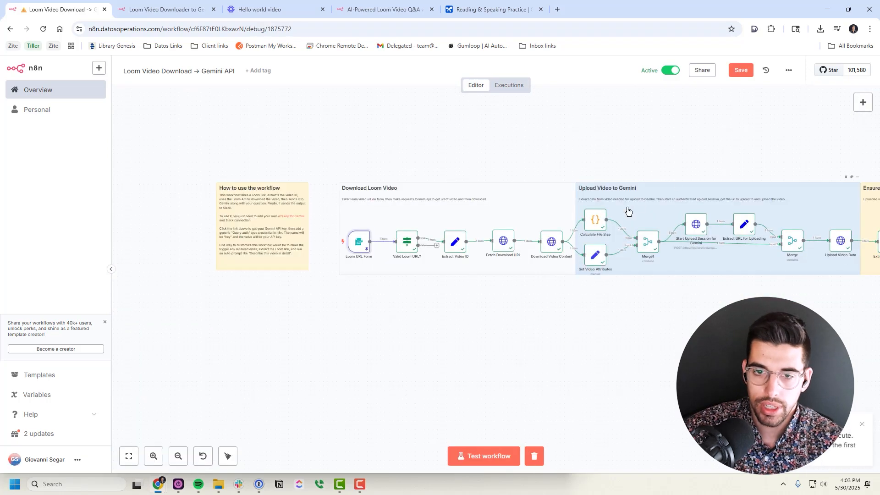
Check the Loom URL Form data, then open the Extract Video ID node's input and output
double_click(268, 255)
click(634, 75)
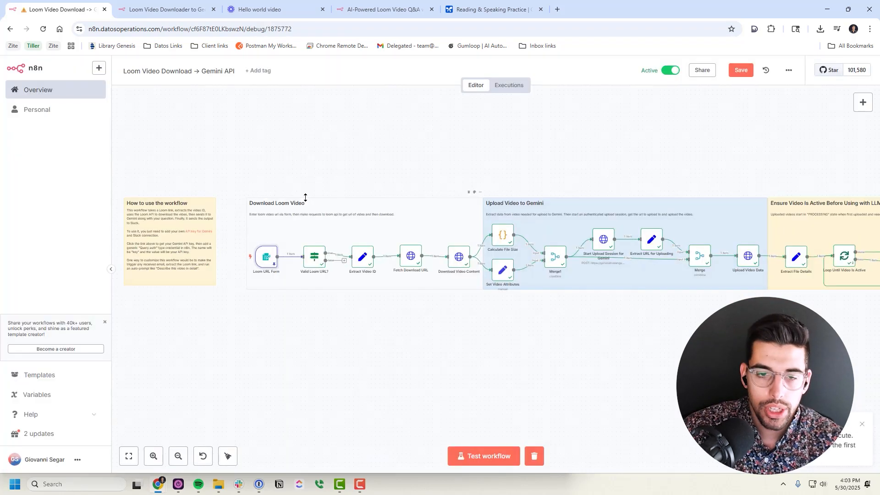
double_click(360, 259)
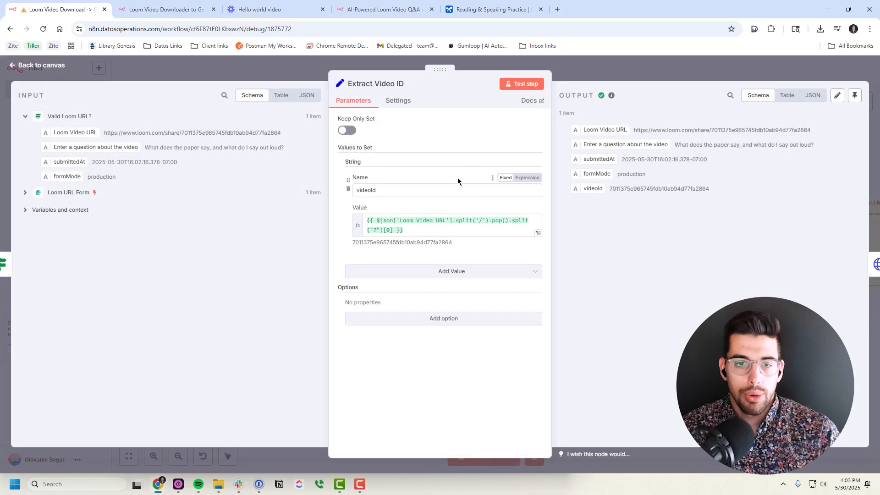
Review the extracted video ID and the Fetch Download URL node's request expression
drag(180, 133, 288, 138)
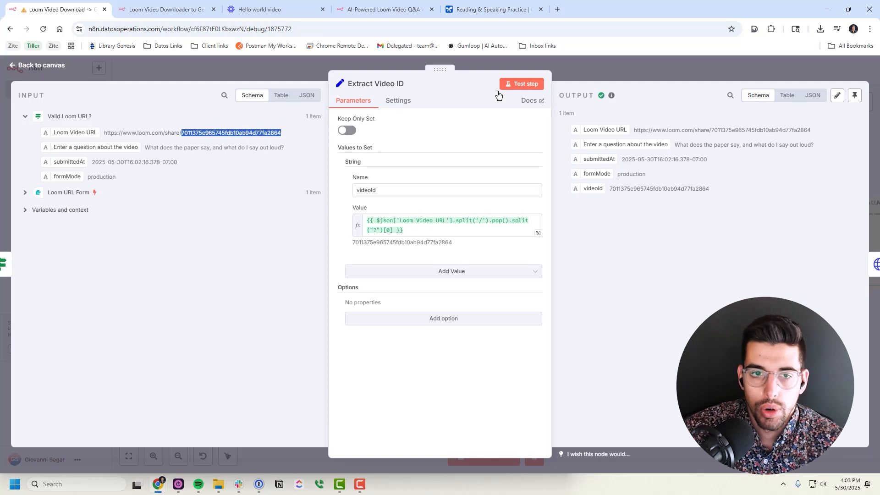
key(Escape)
double_click(410, 255)
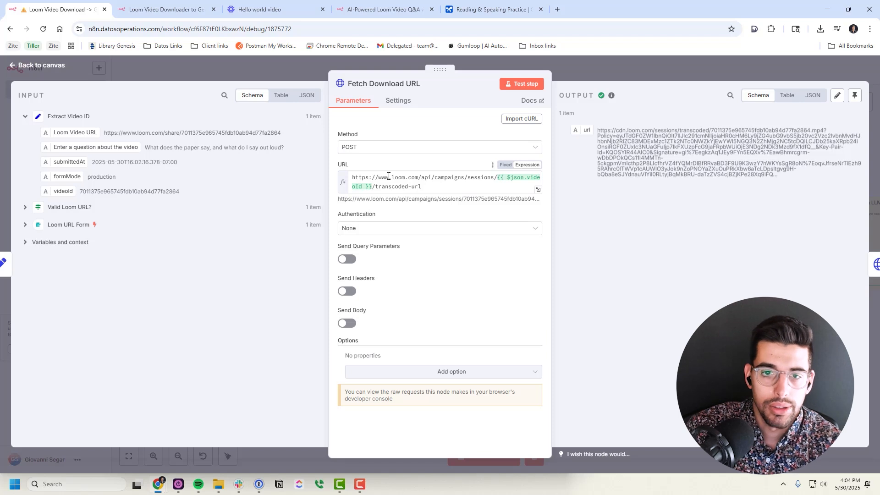
drag(350, 175, 446, 187)
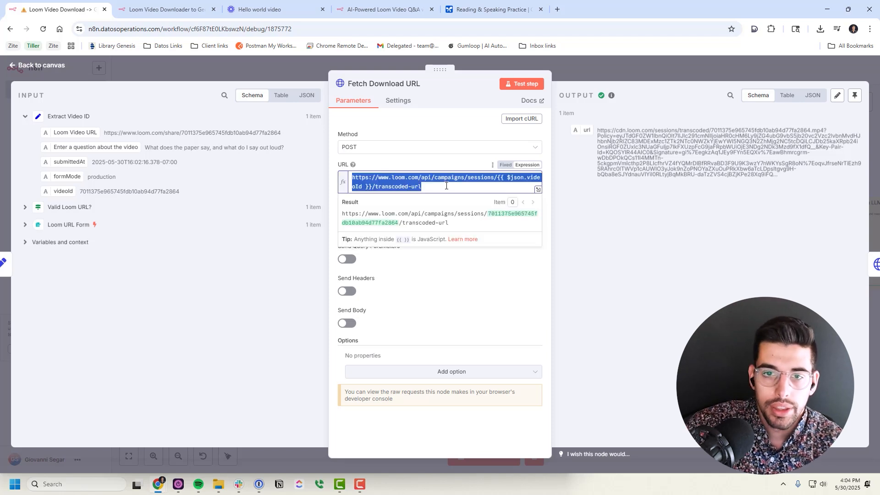
click(427, 166)
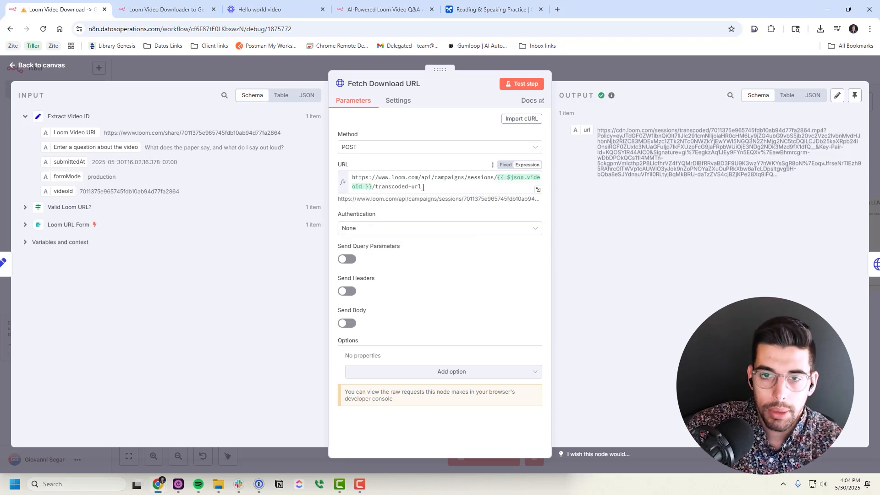
click(576, 70)
Check Download Video Content's binary output: a 951 kB video/mp4 file
double_click(459, 258)
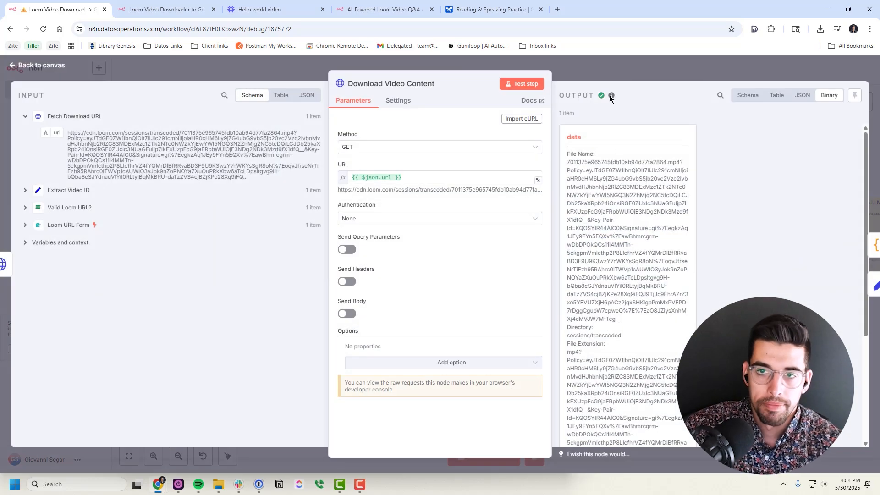
scroll(595, 208, down, 5)
scroll(595, 209, up, 6)
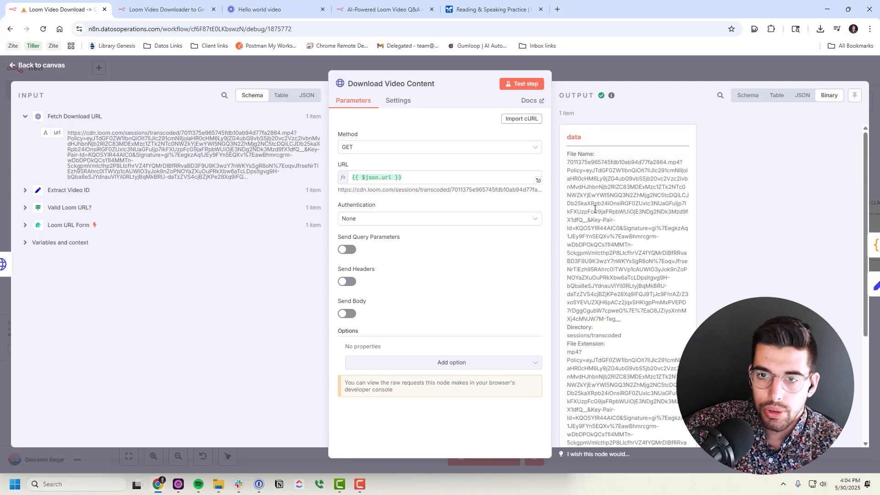
drag(561, 133, 657, 316)
click(658, 316)
scroll(649, 293, down, 4)
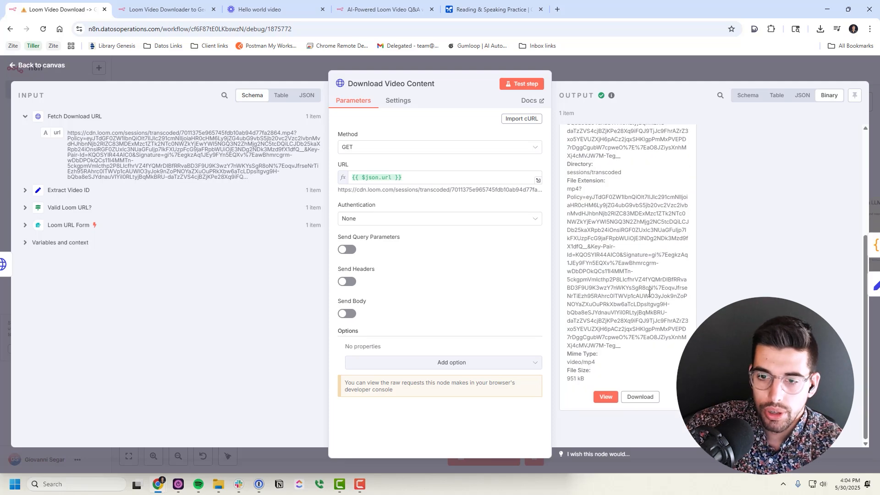
drag(569, 366, 580, 391)
click(573, 364)
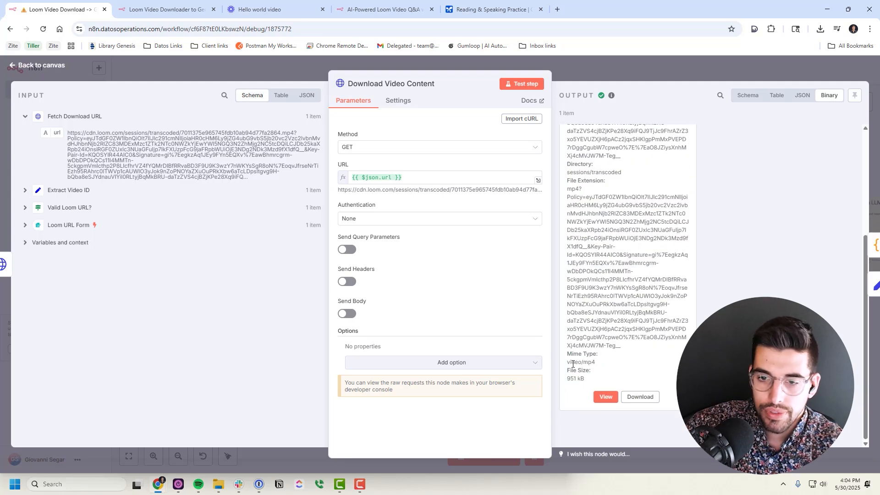
click(623, 72)
Inspect the Set Video Attributes fields, then open the Calculate File Size Code node
scroll(481, 288, up, 3)
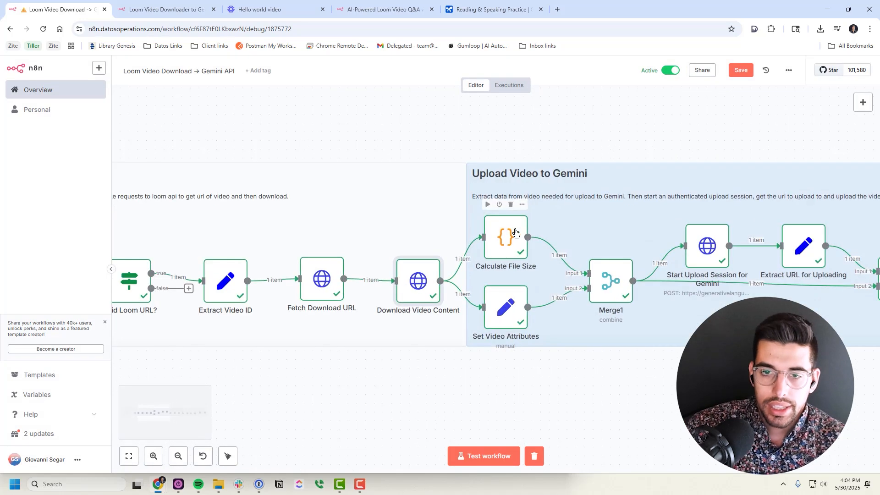
scroll(458, 266, right, 3)
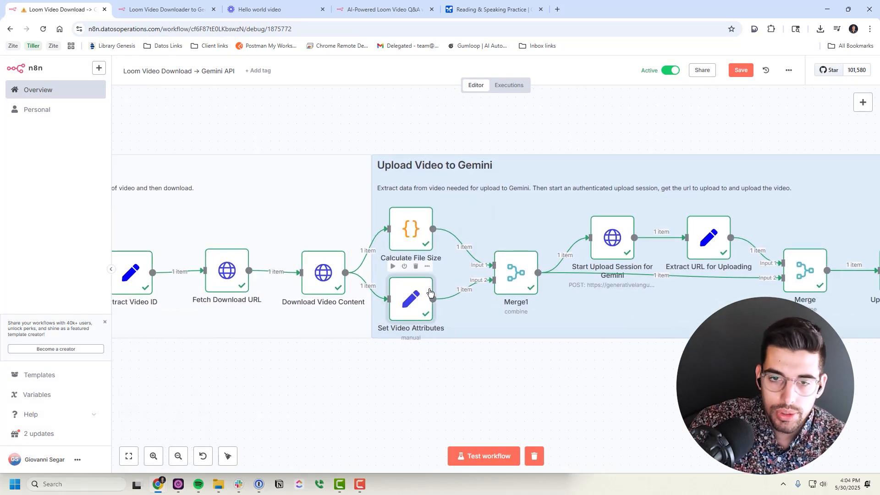
double_click(419, 301)
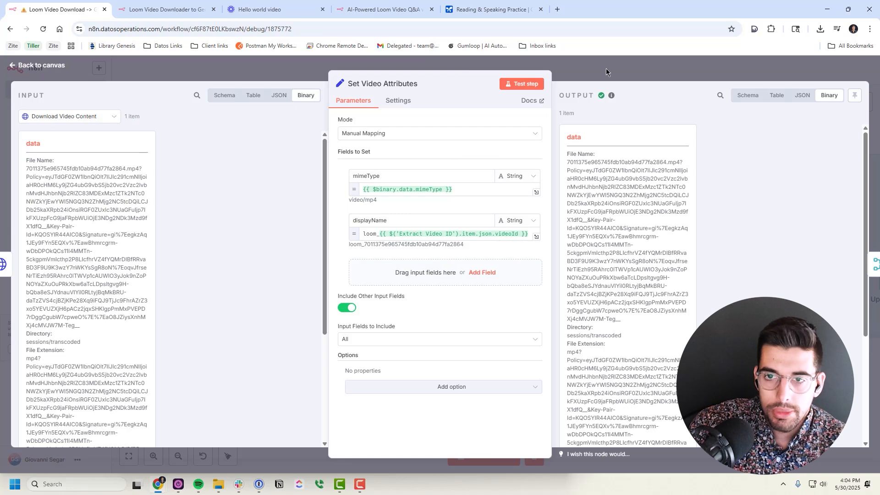
click(606, 68)
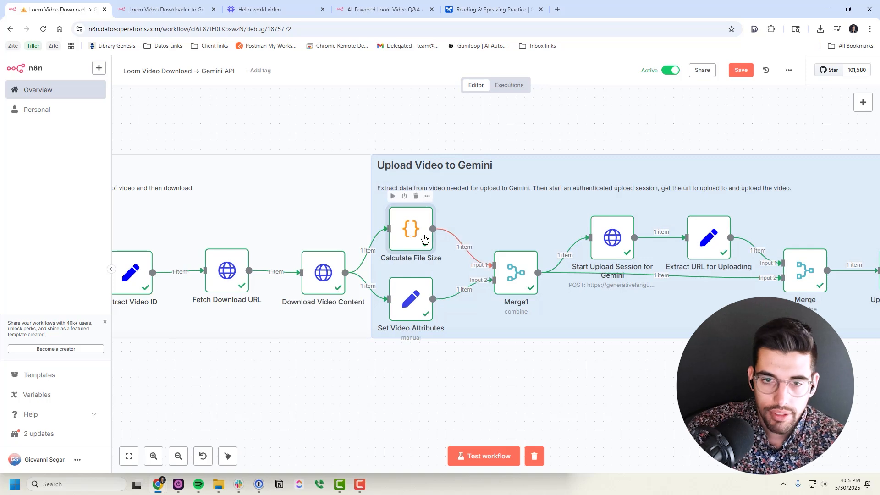
mouse_move(493, 263)
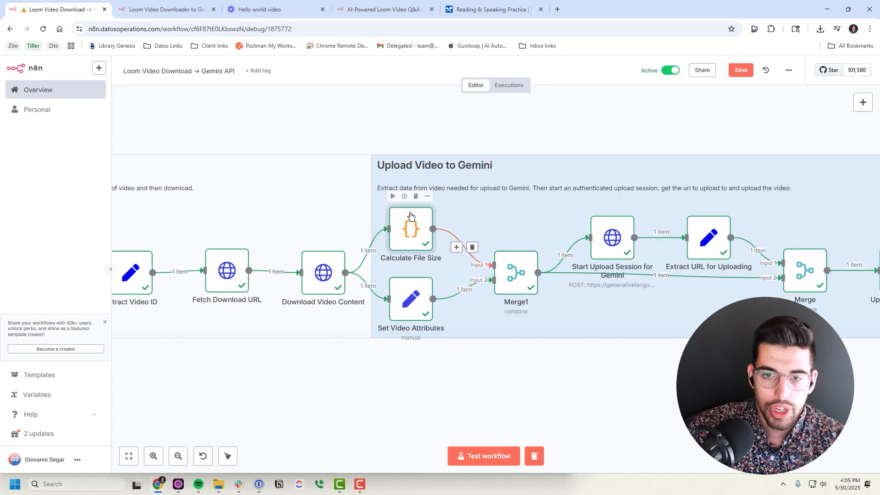
double_click(413, 228)
View the Calculate File Size output as a table and as JSON
click(786, 97)
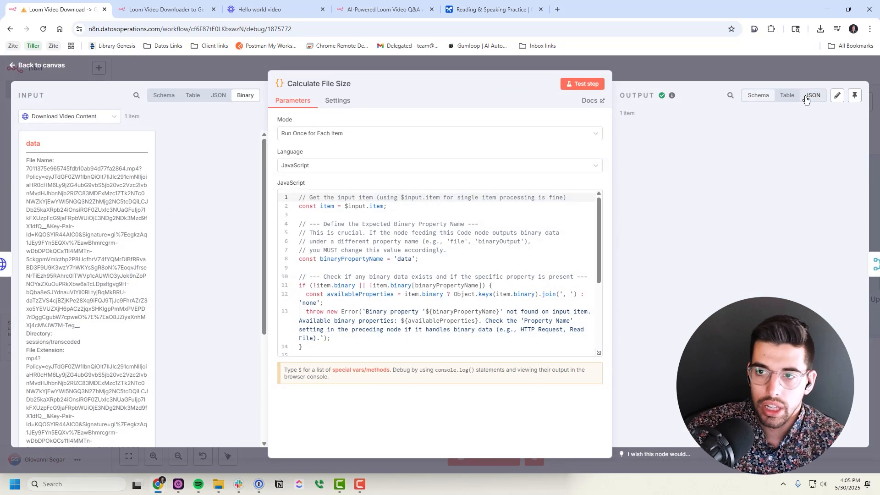
click(813, 95)
click(778, 79)
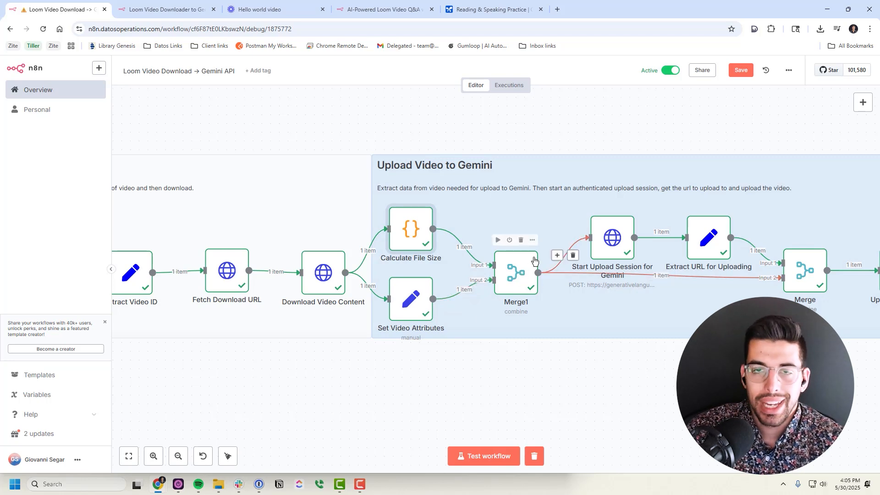
Inspect Merge1's JSON output (fileSizeInBytes 951428, url, mimeType, displayName) and its binary data
double_click(524, 280)
click(587, 73)
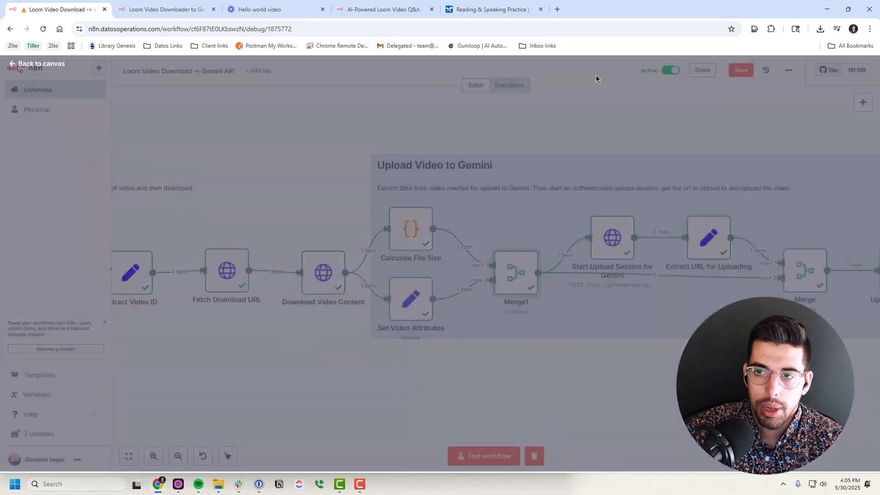
double_click(525, 275)
click(801, 96)
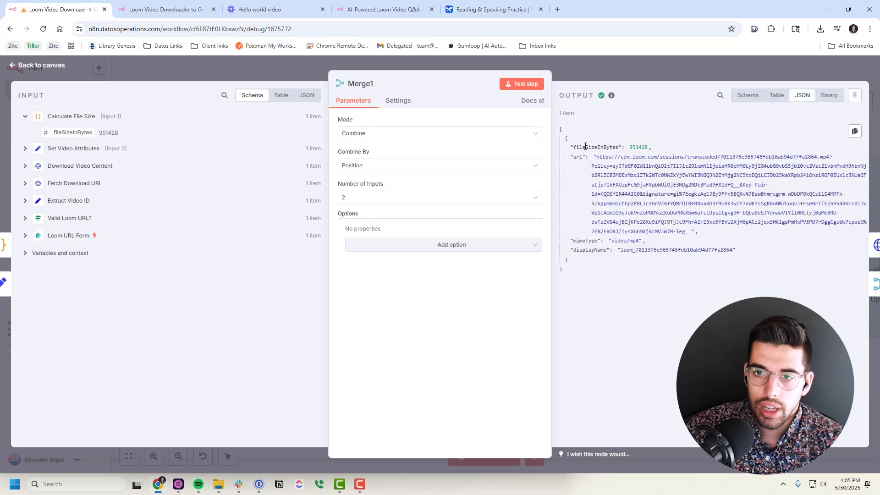
drag(571, 145, 681, 245)
click(628, 243)
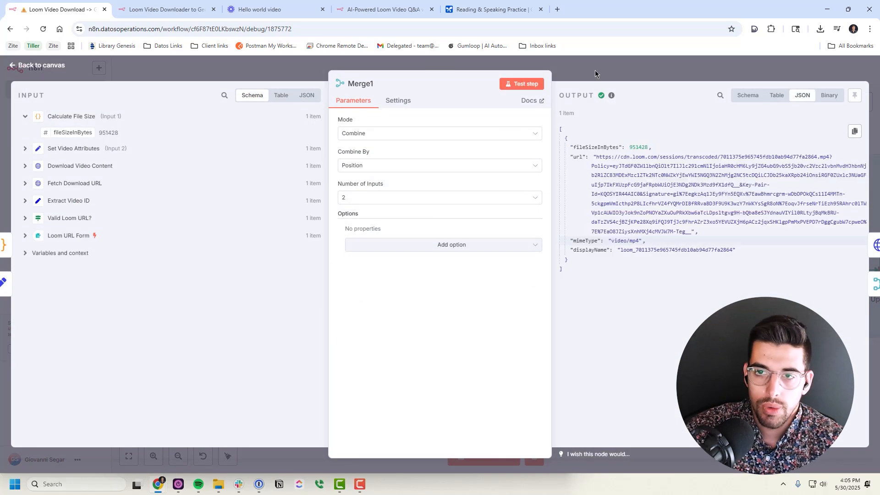
click(826, 96)
Close Merge1 and review the Start Upload Session for Gemini node's settings
click(810, 78)
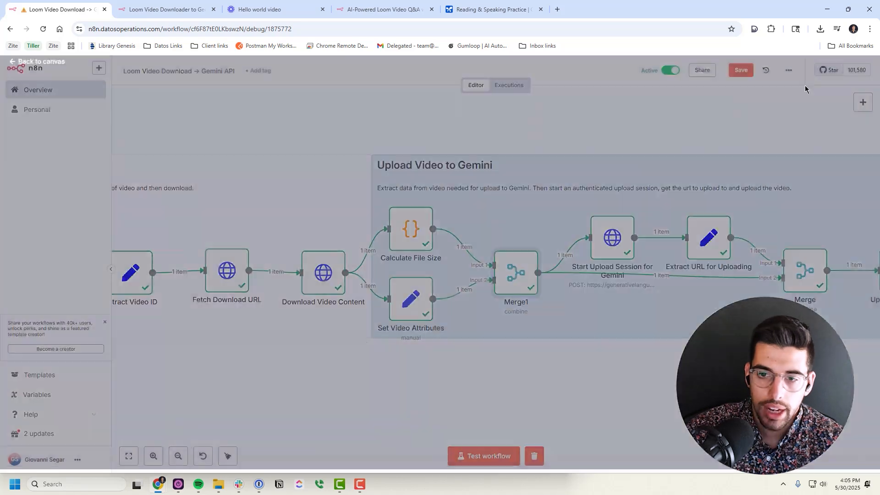
scroll(395, 247, right, 5)
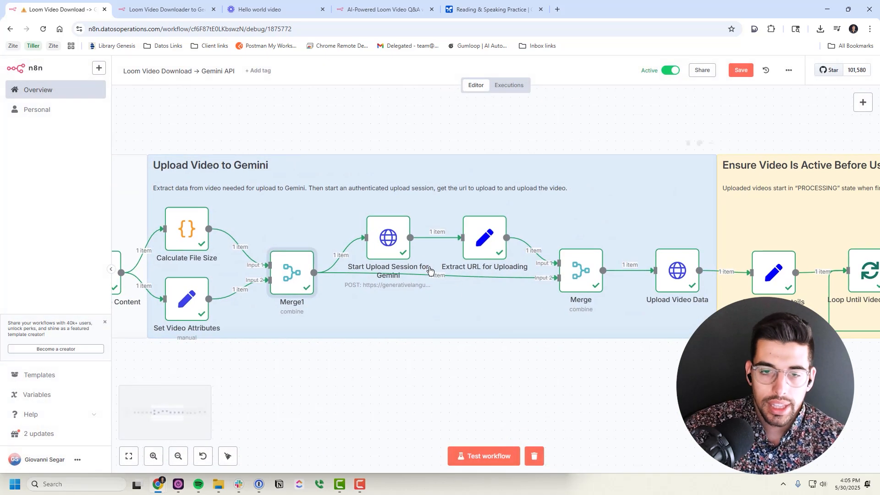
double_click(396, 247)
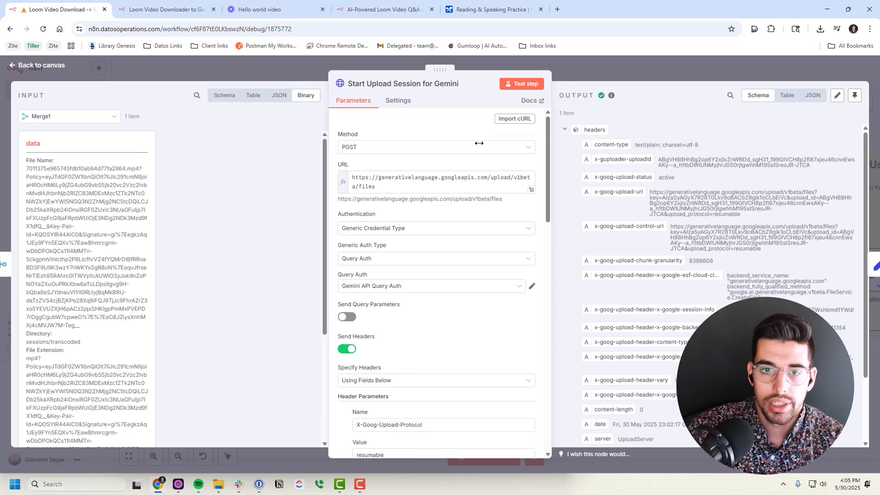
scroll(419, 213, down, 7)
scroll(426, 220, down, 4)
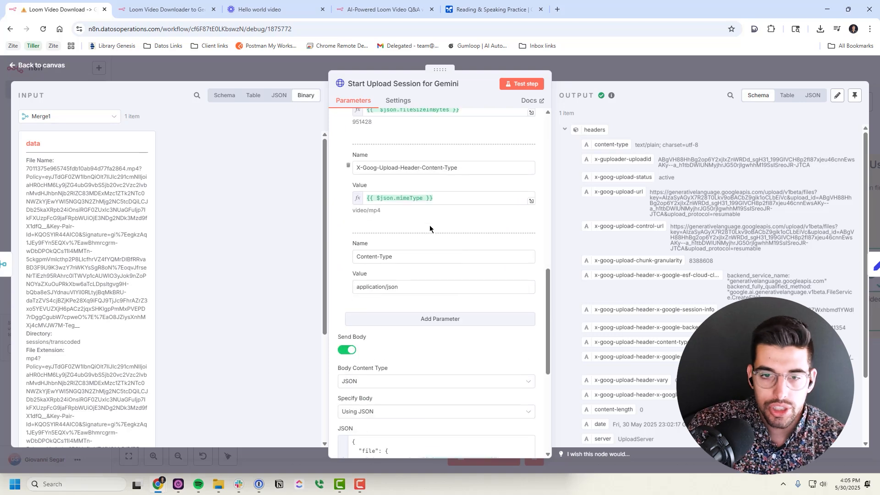
scroll(429, 225, down, 5)
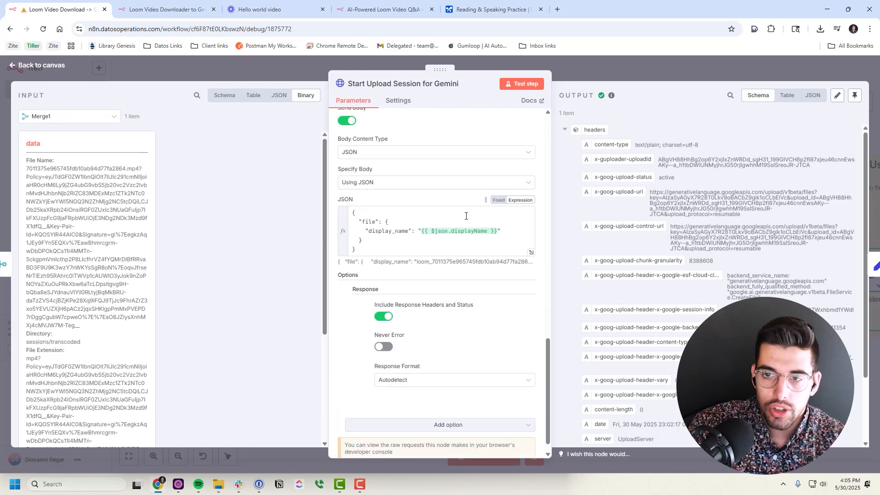
click(648, 75)
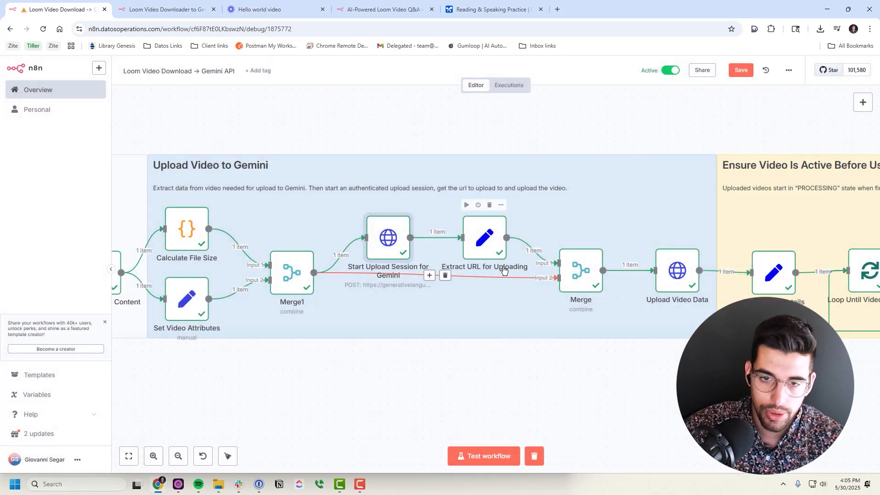
Check that Upload Video Data returned the file as PROCESSING, then move to the Ensure Video Is Active group
drag(598, 361, 351, 364)
double_click(452, 266)
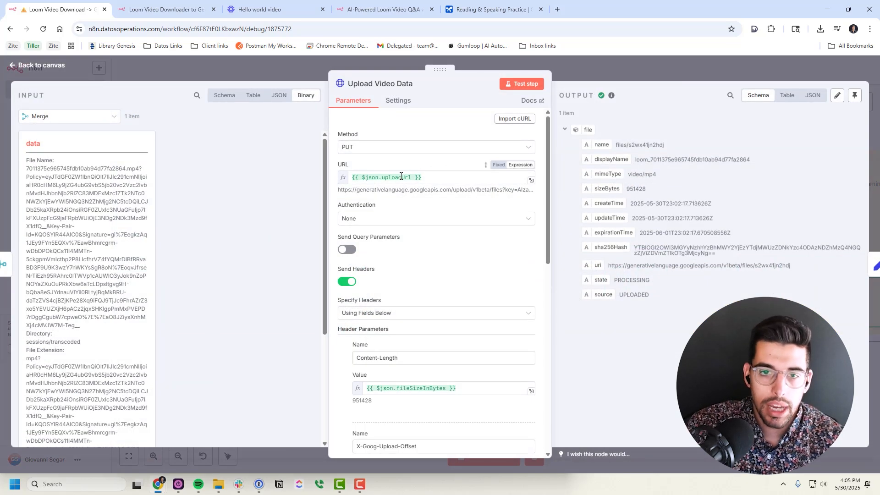
mouse_move(378, 179)
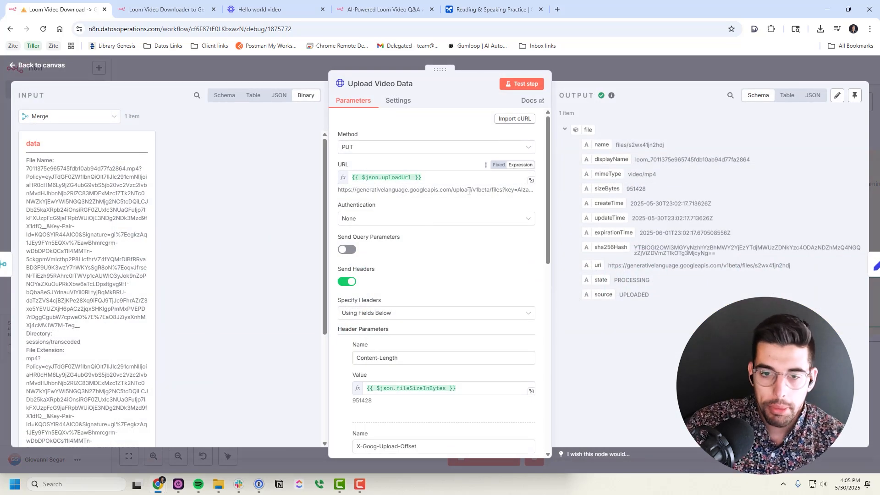
scroll(468, 190, down, 10)
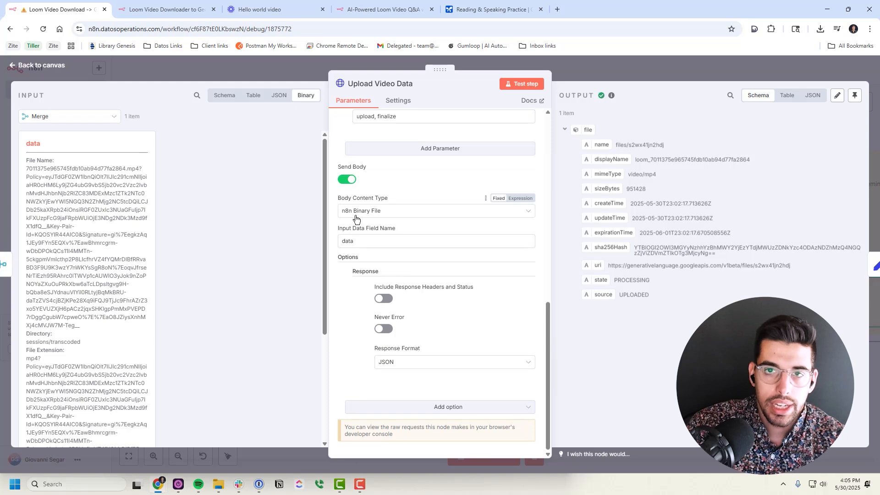
key(Escape)
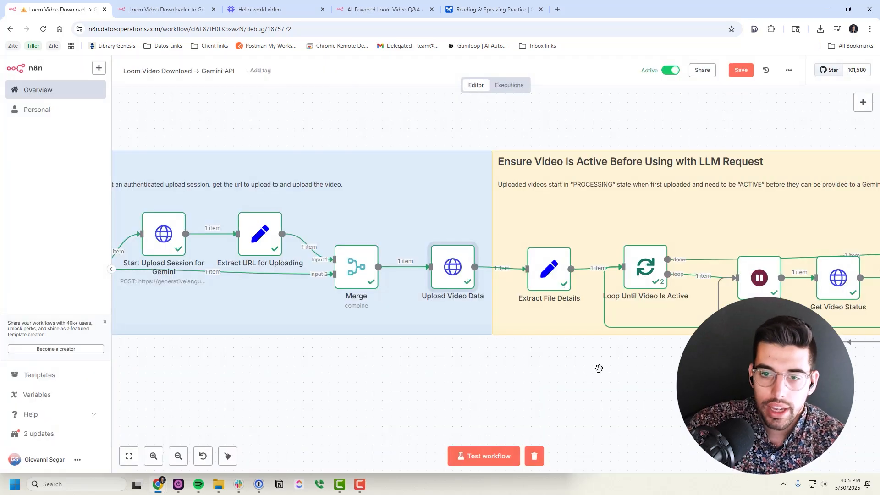
scroll(386, 309, right, 3)
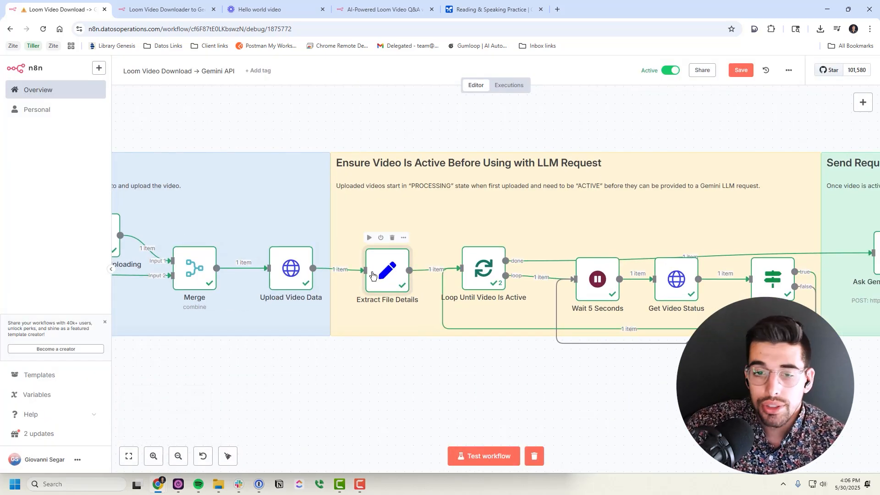
Confirm Get Video Status reports the file state as ACTIVE, then move to the Send Request to Gemini LLM group
scroll(589, 332, right, 3)
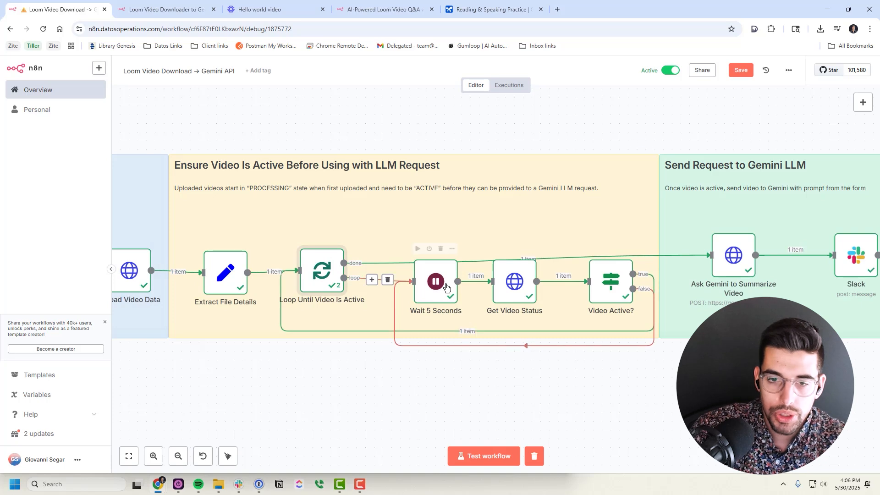
double_click(510, 273)
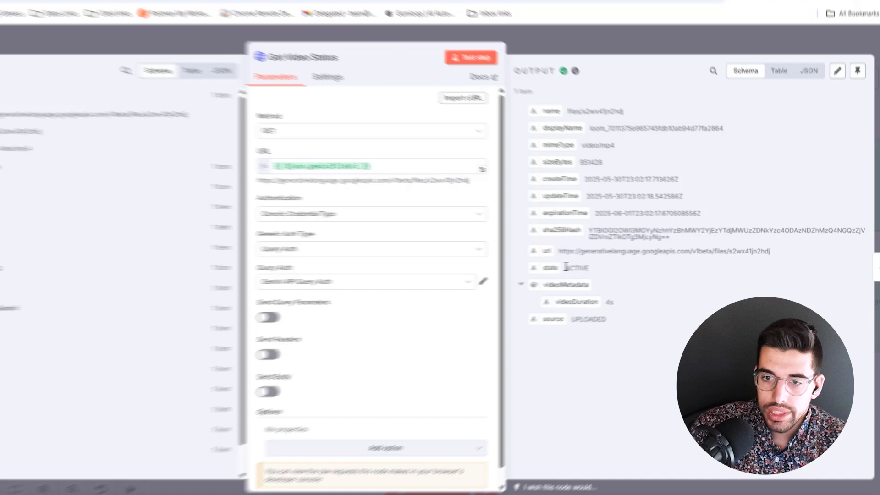
double_click(613, 265)
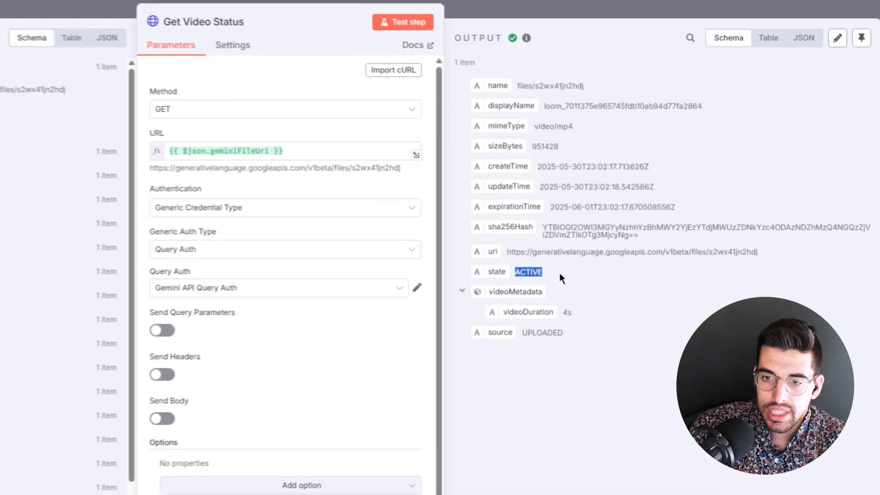
click(593, 2)
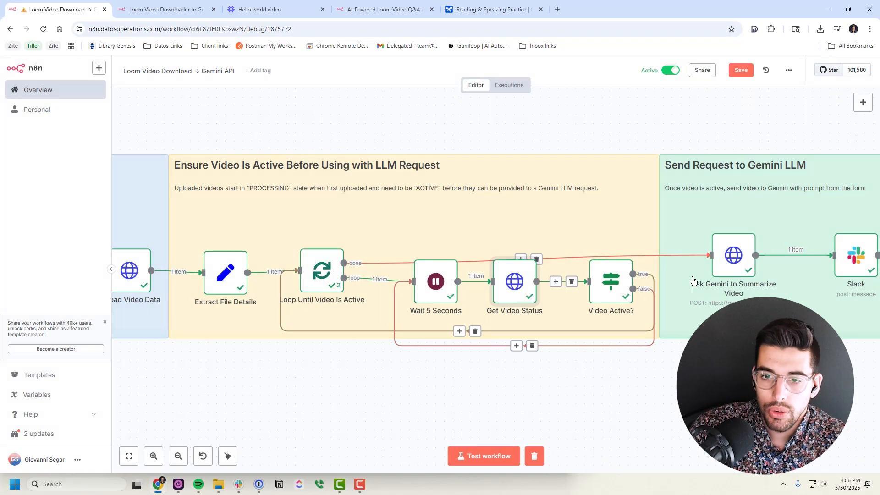
scroll(596, 344, right, 5)
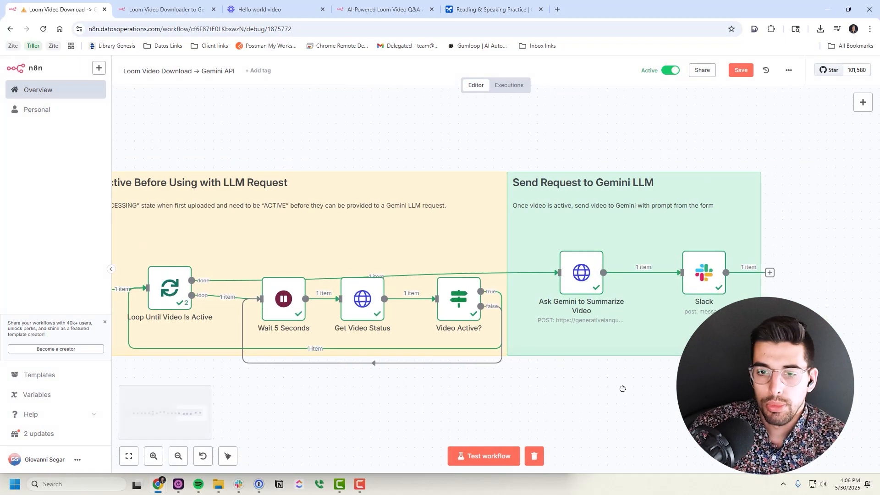
Highlight the gemini-2.5-pro-preview-03-25 model name in Ask Gemini's request URL and scroll to the JSON body
double_click(580, 271)
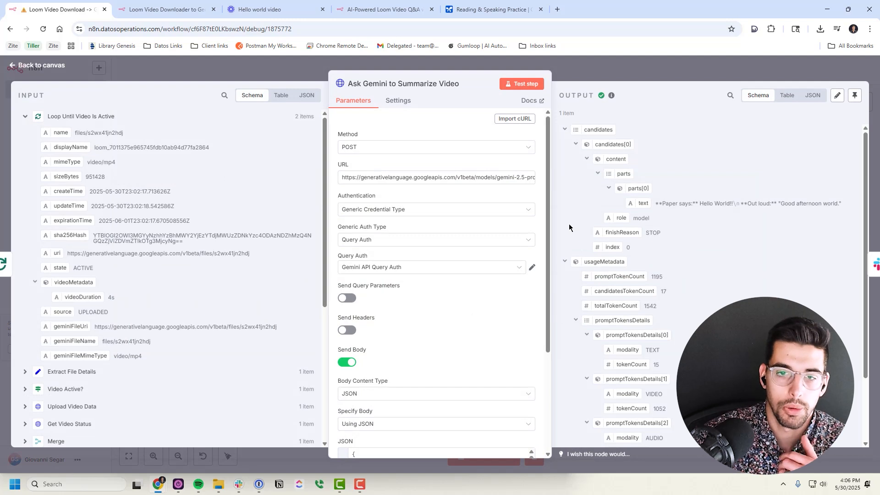
click(495, 176)
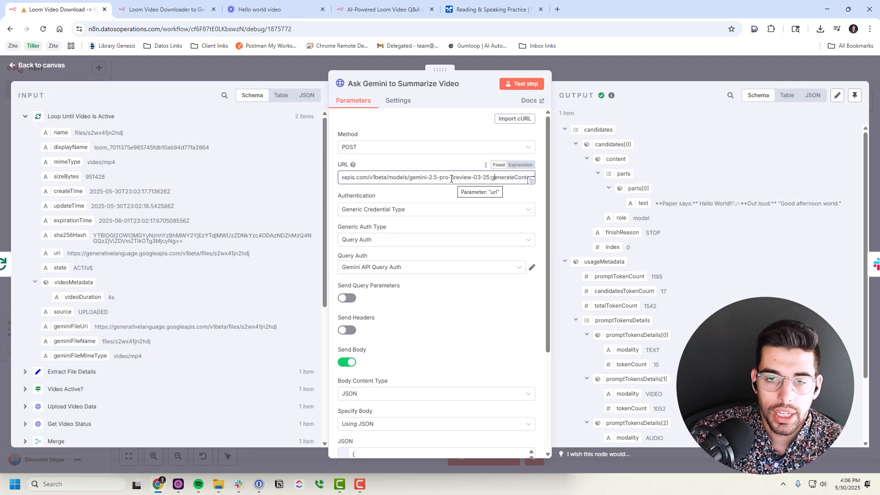
drag(410, 177, 488, 176)
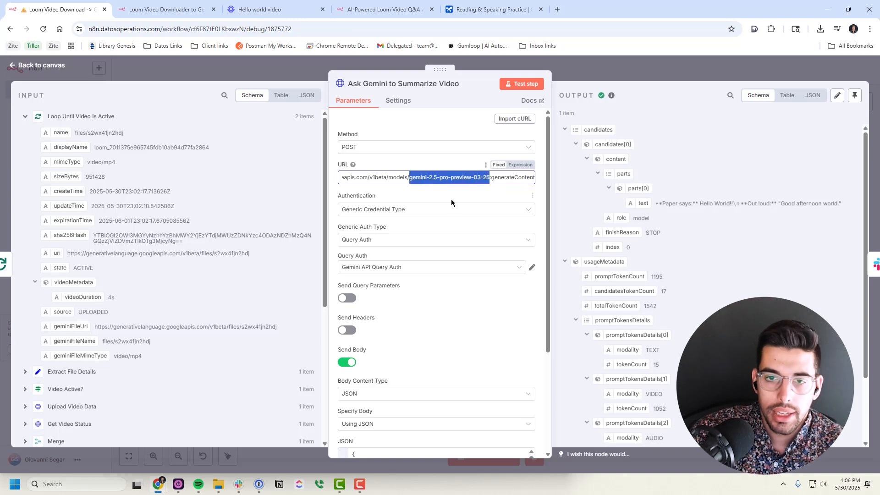
click(410, 177)
drag(410, 177, 489, 178)
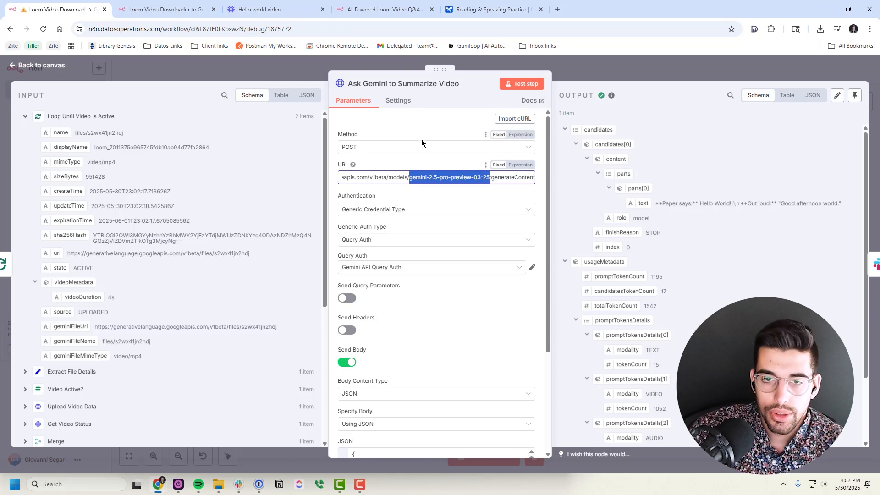
scroll(421, 142, down, 3)
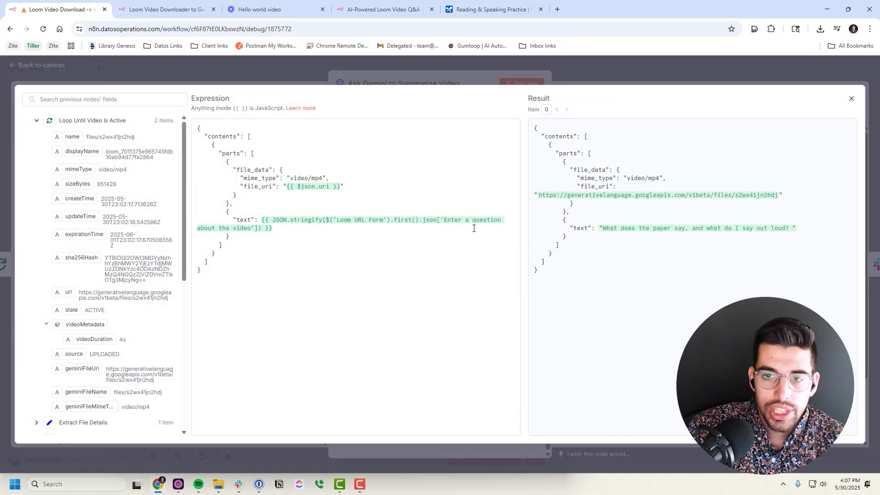
drag(199, 129, 202, 270)
click(236, 195)
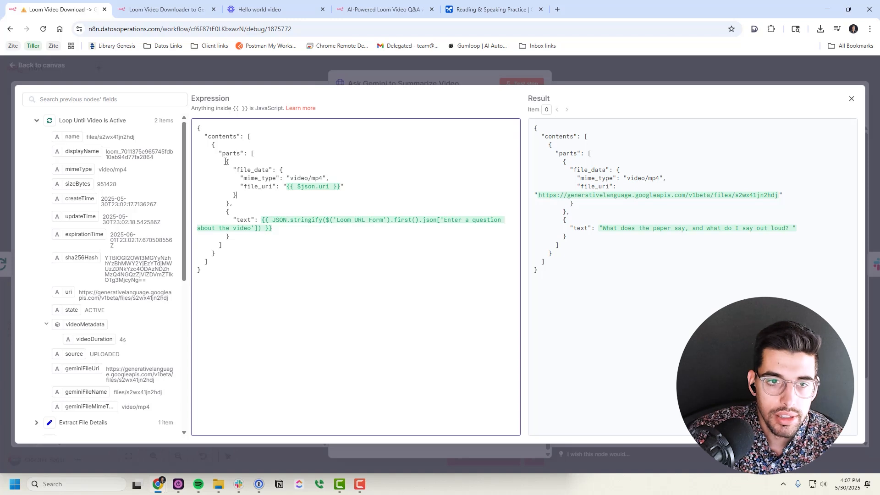
drag(226, 161, 230, 203)
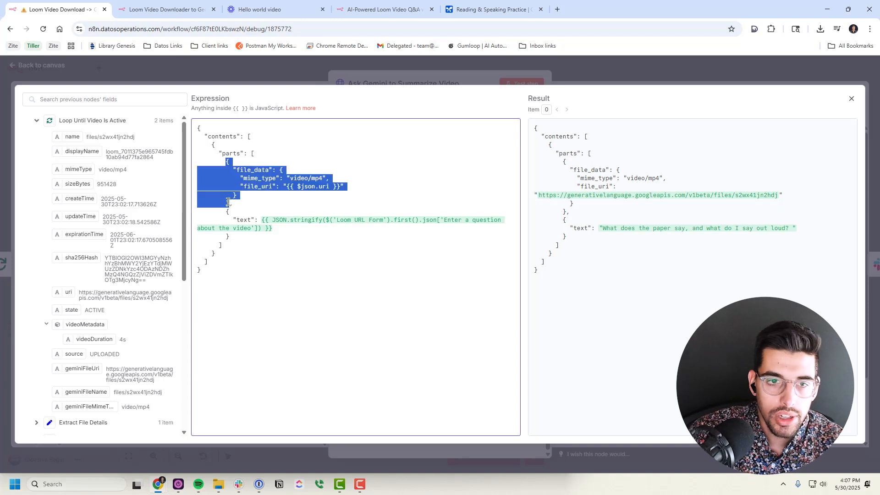
click(240, 182)
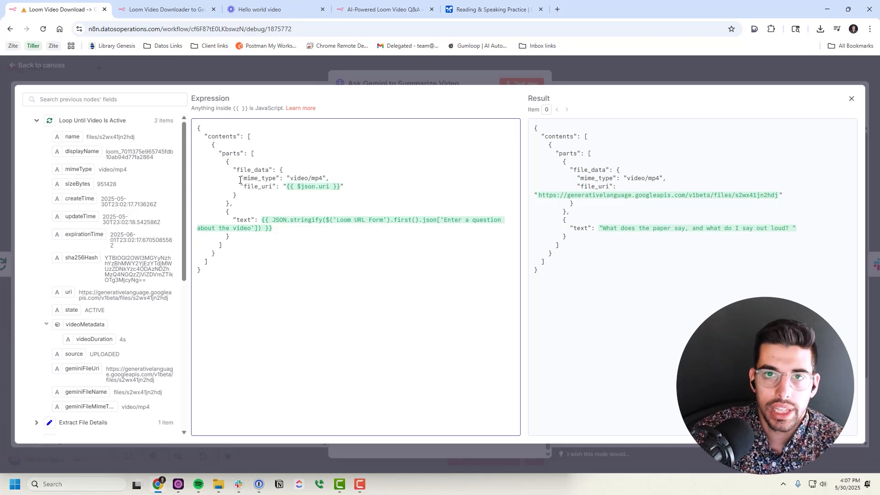
drag(287, 187, 340, 187)
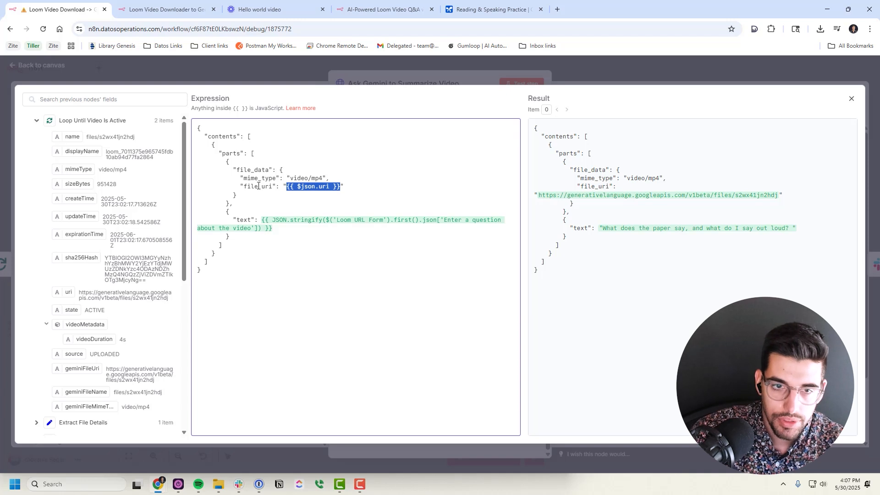
click(305, 185)
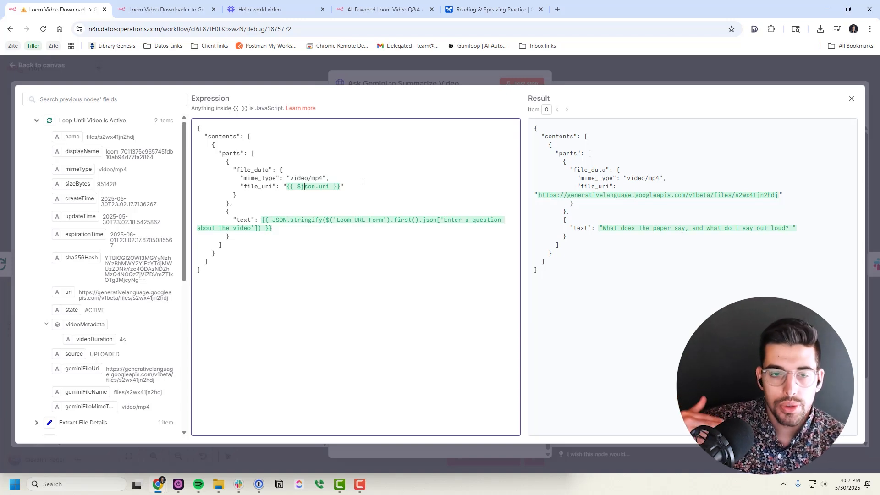
drag(208, 163, 229, 201)
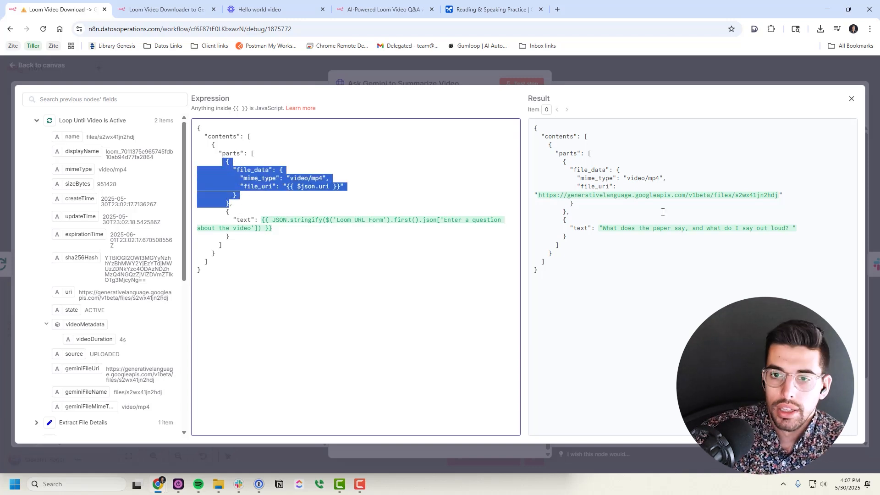
click(598, 233)
drag(262, 220, 281, 231)
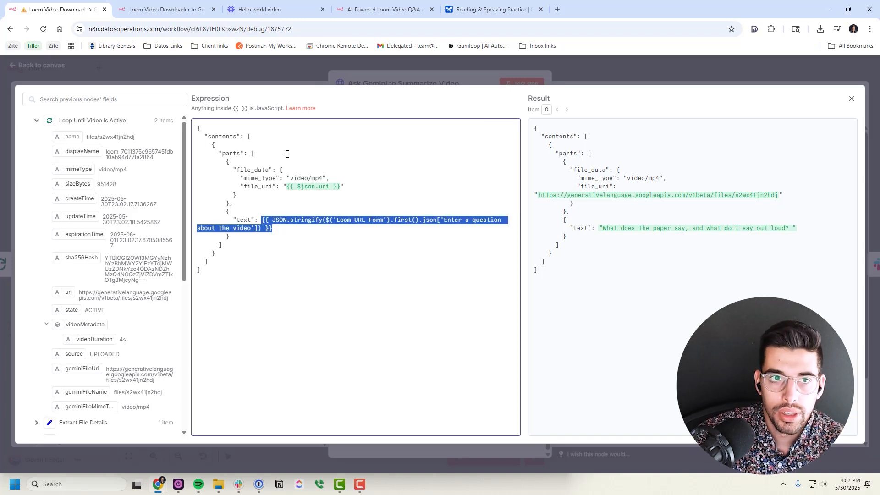
click(582, 234)
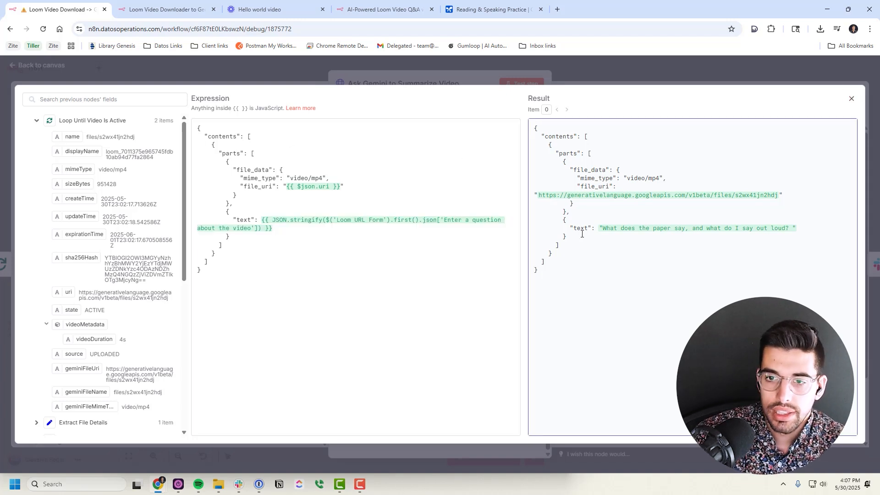
Close the expression editor and the Ask Gemini node, then zoom out to show the whole workflow
click(851, 98)
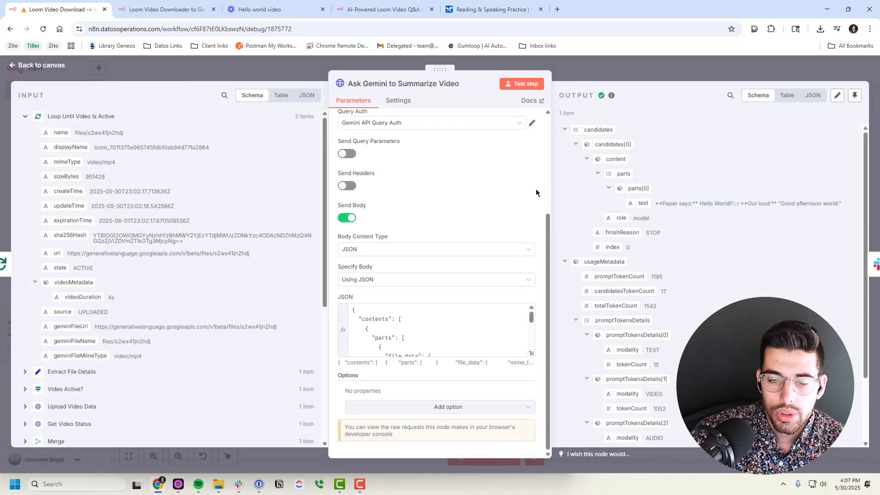
click(622, 69)
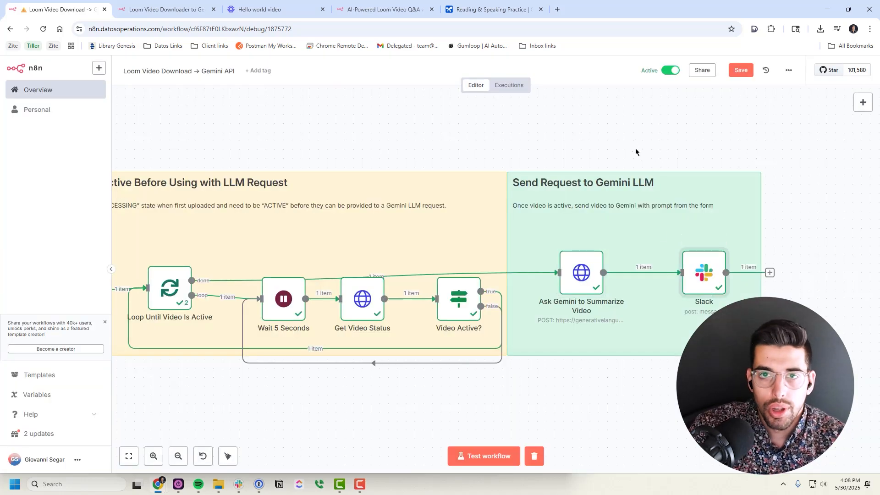
scroll(636, 148, down, 5)
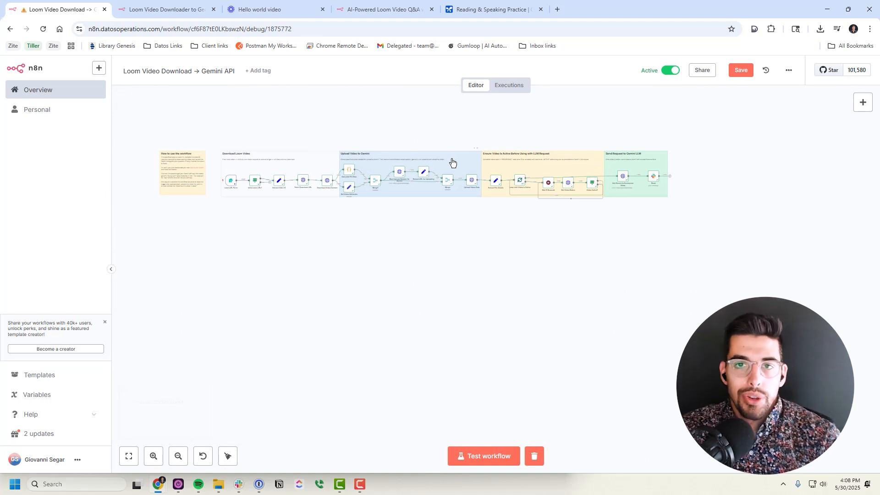